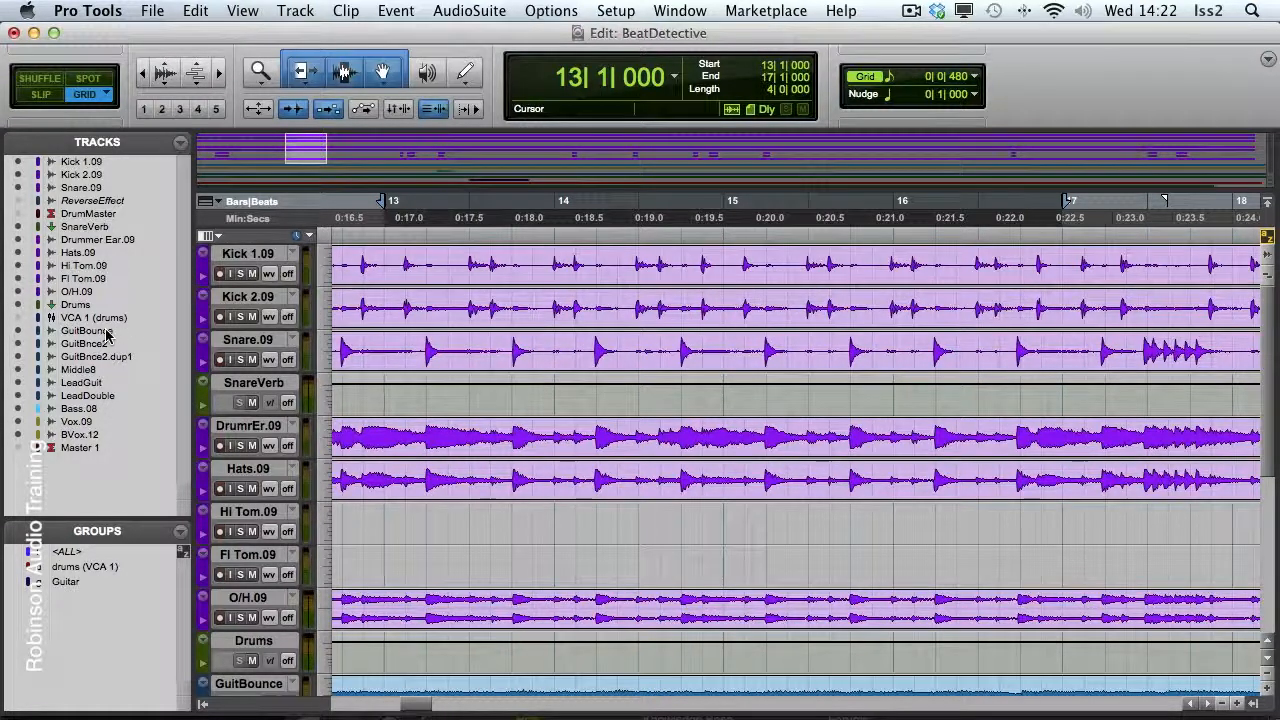
Mute all the guitar, bass and vocal tracks from GuitBounce through BVox.12.
click(107, 333)
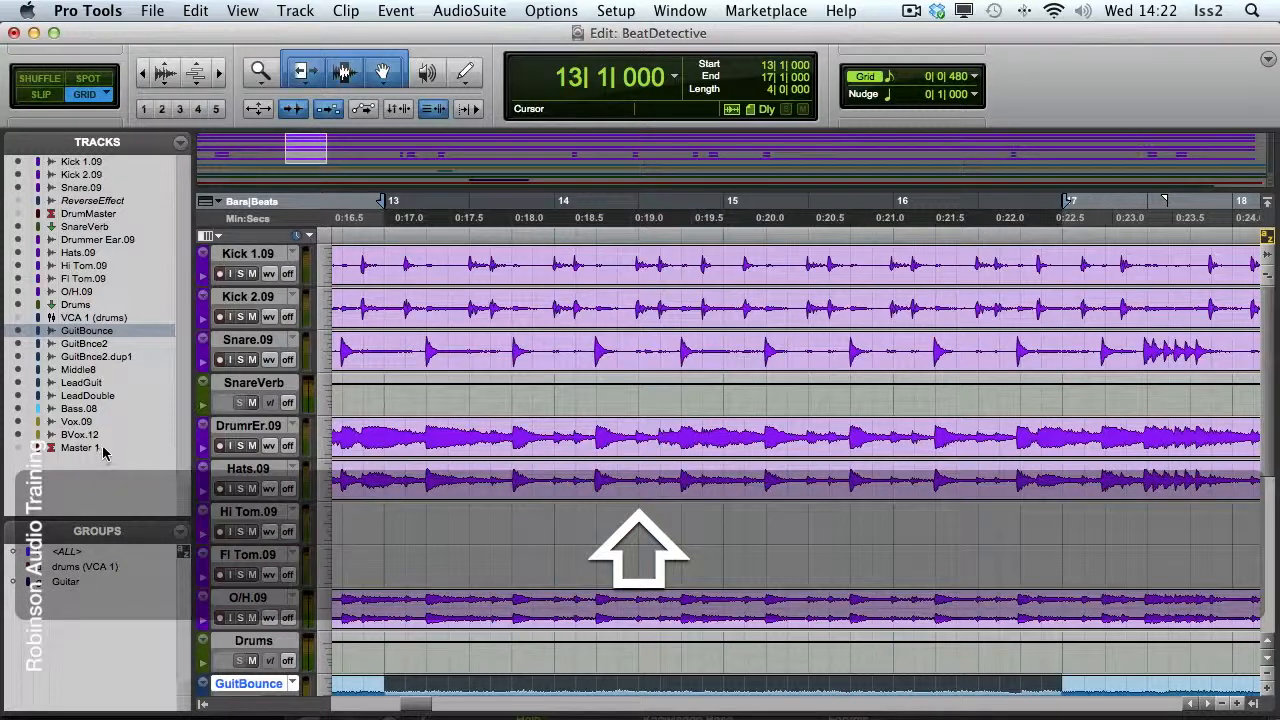
shift+click(100, 436)
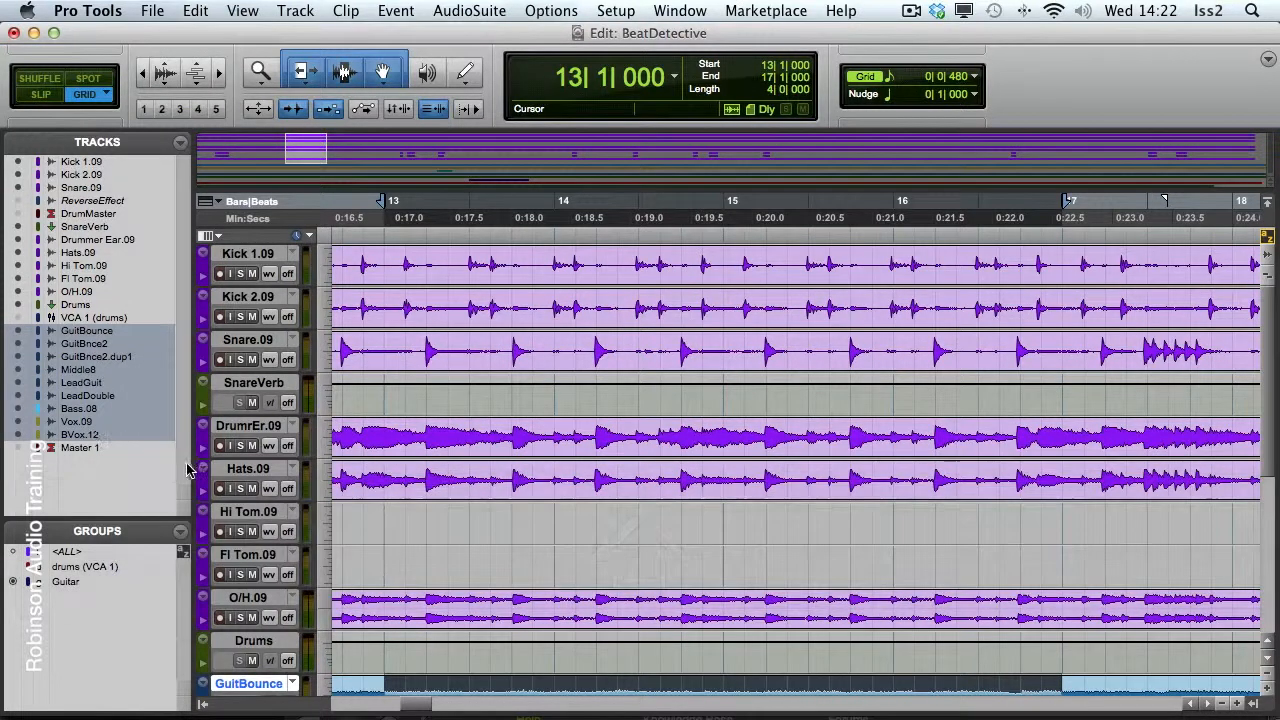
scroll(250, 480, down, 3)
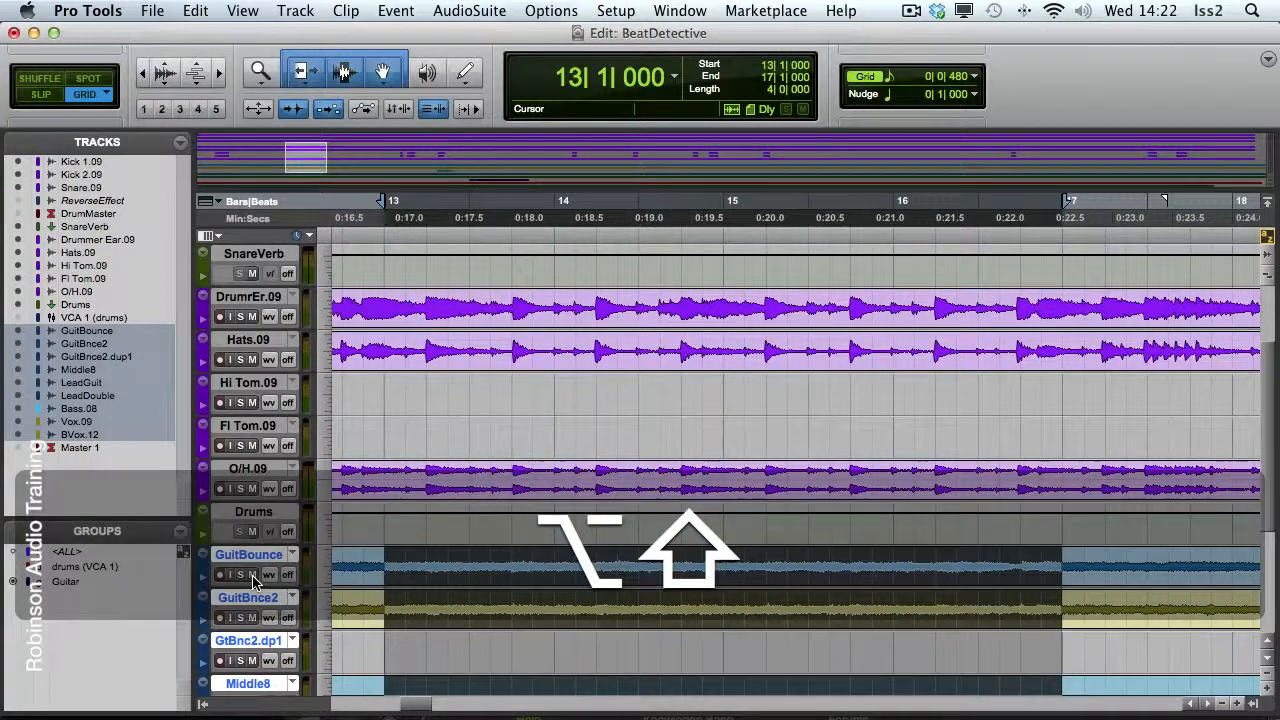
alt+shift+click(253, 575)
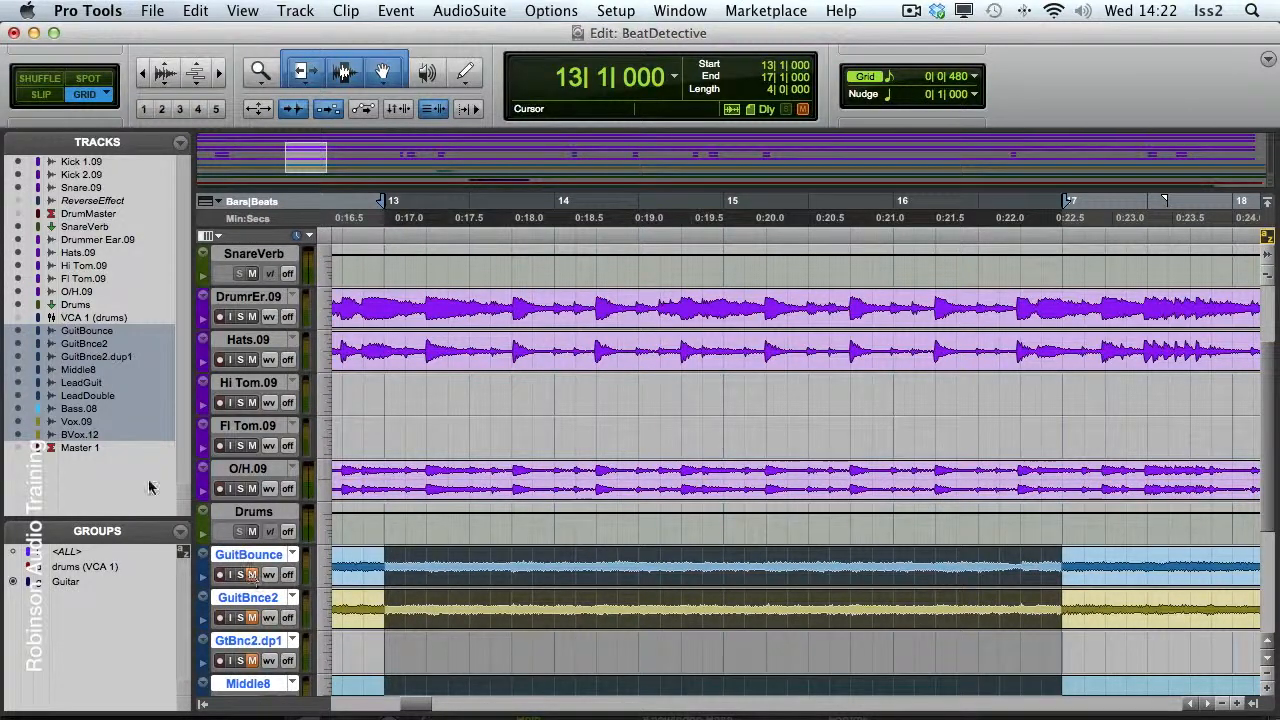
Show only the drum tracks from Kick 1.09 to O/H.09, leaving out DrumMaster and SnareVerb.
click(86, 292)
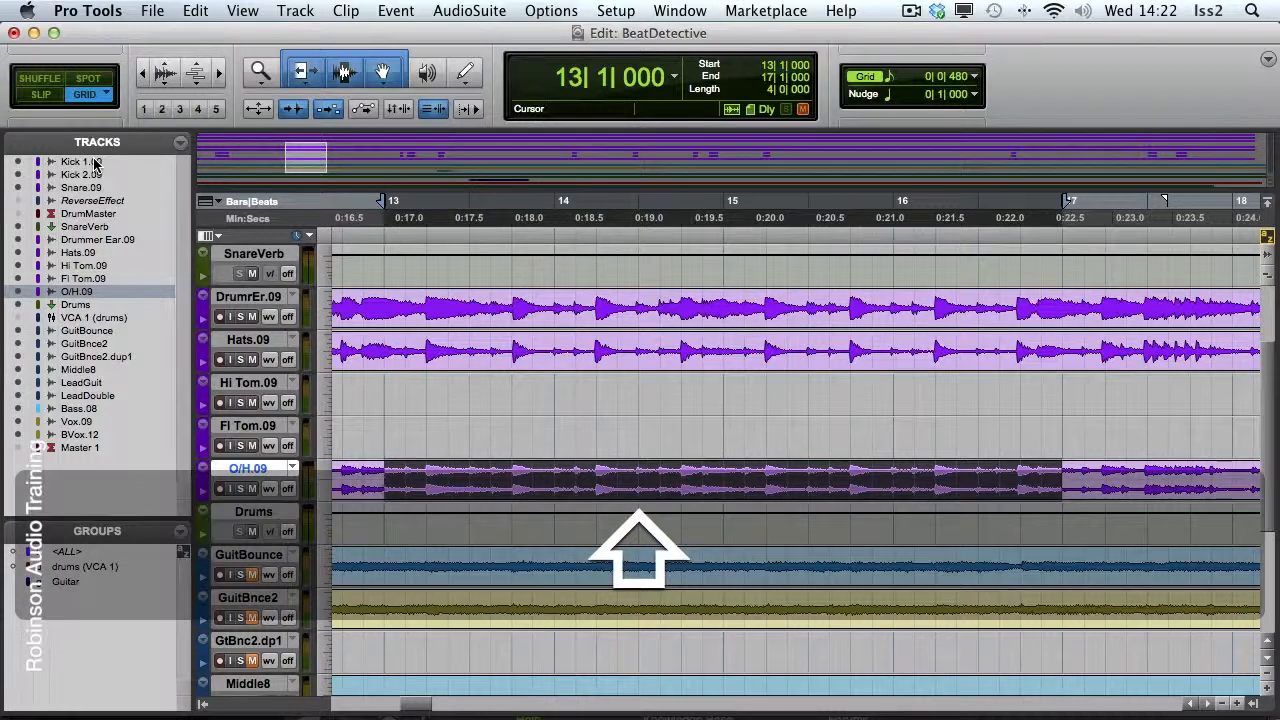
shift+click(95, 165)
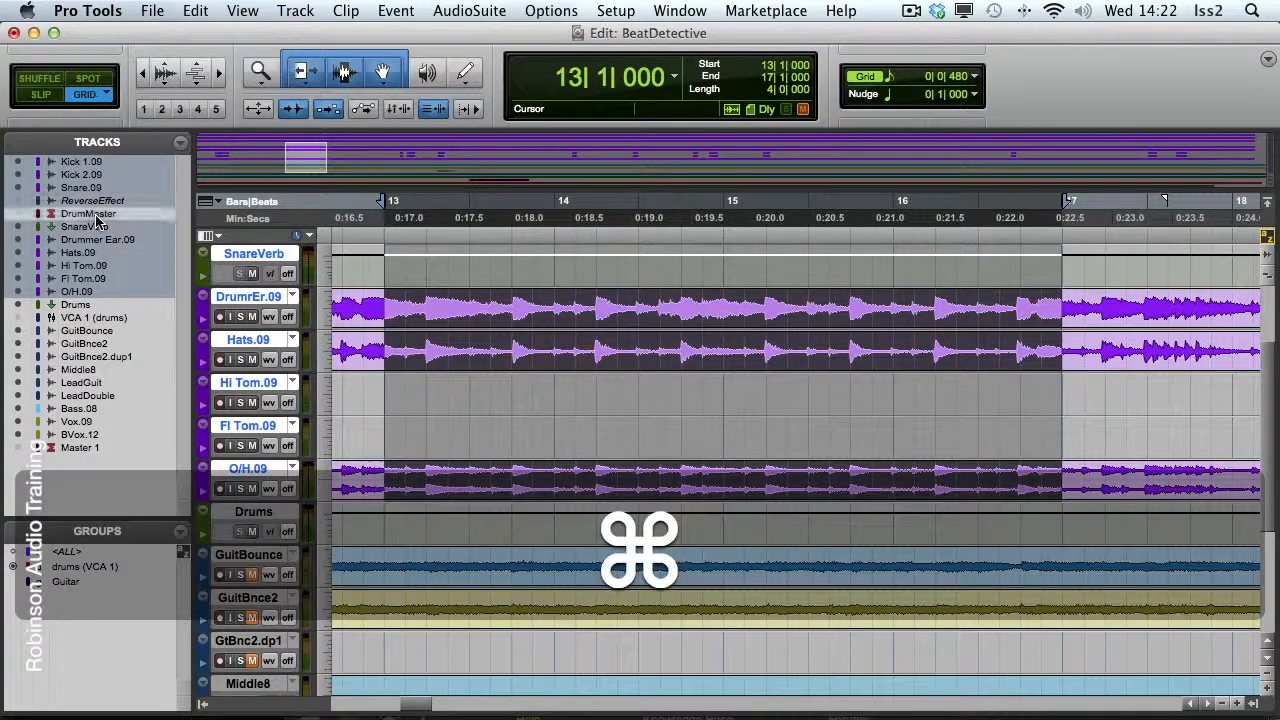
super+click(93, 228)
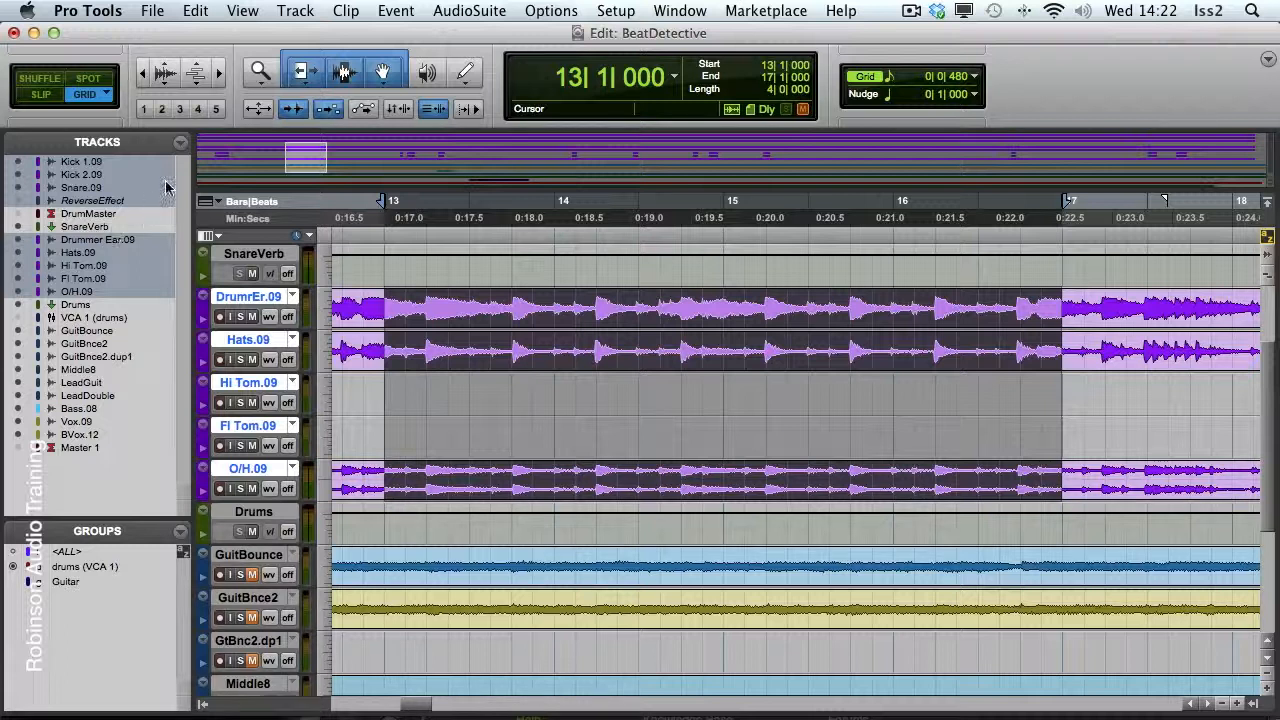
click(181, 143)
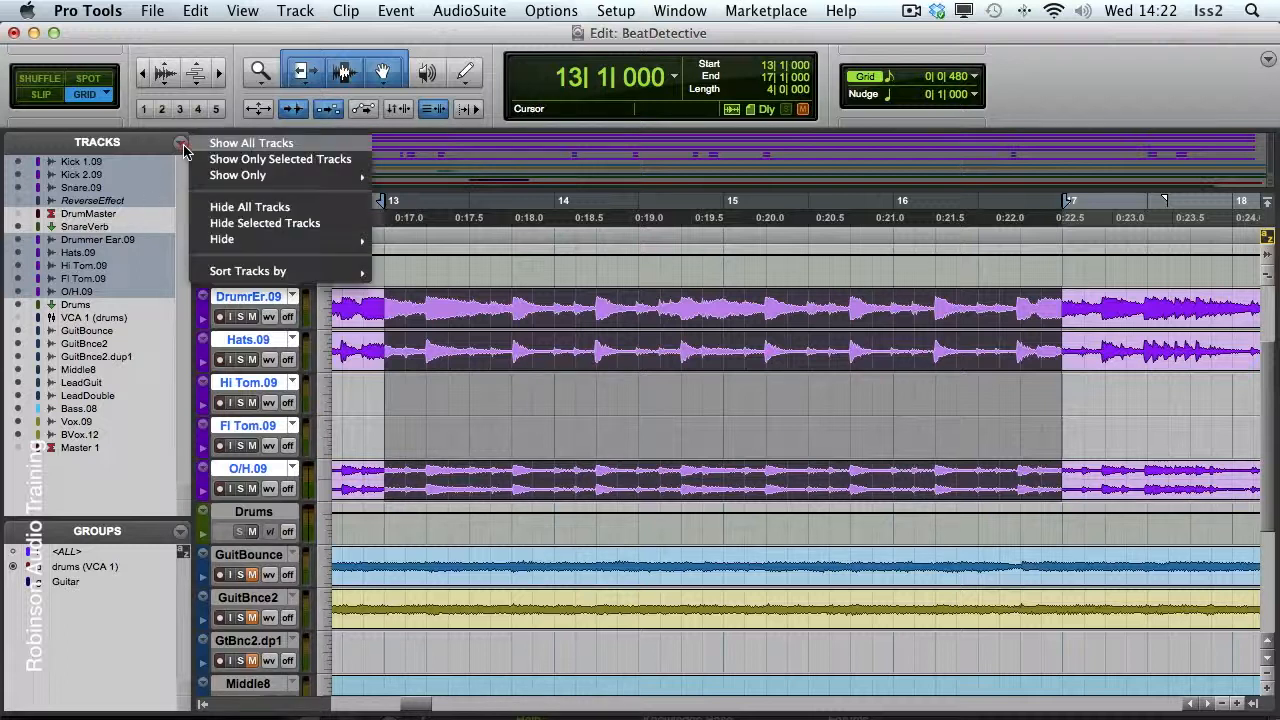
click(236, 160)
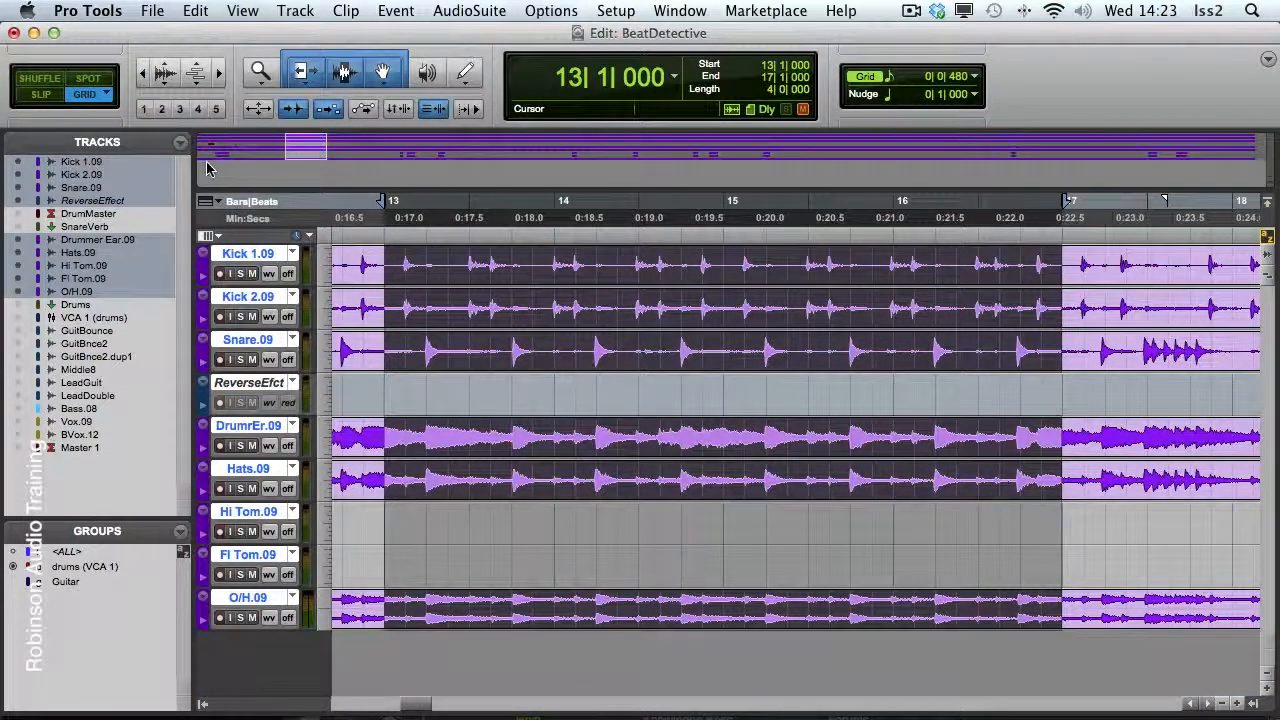
Create a click track and play the drums from bar 13 against it.
click(296, 11)
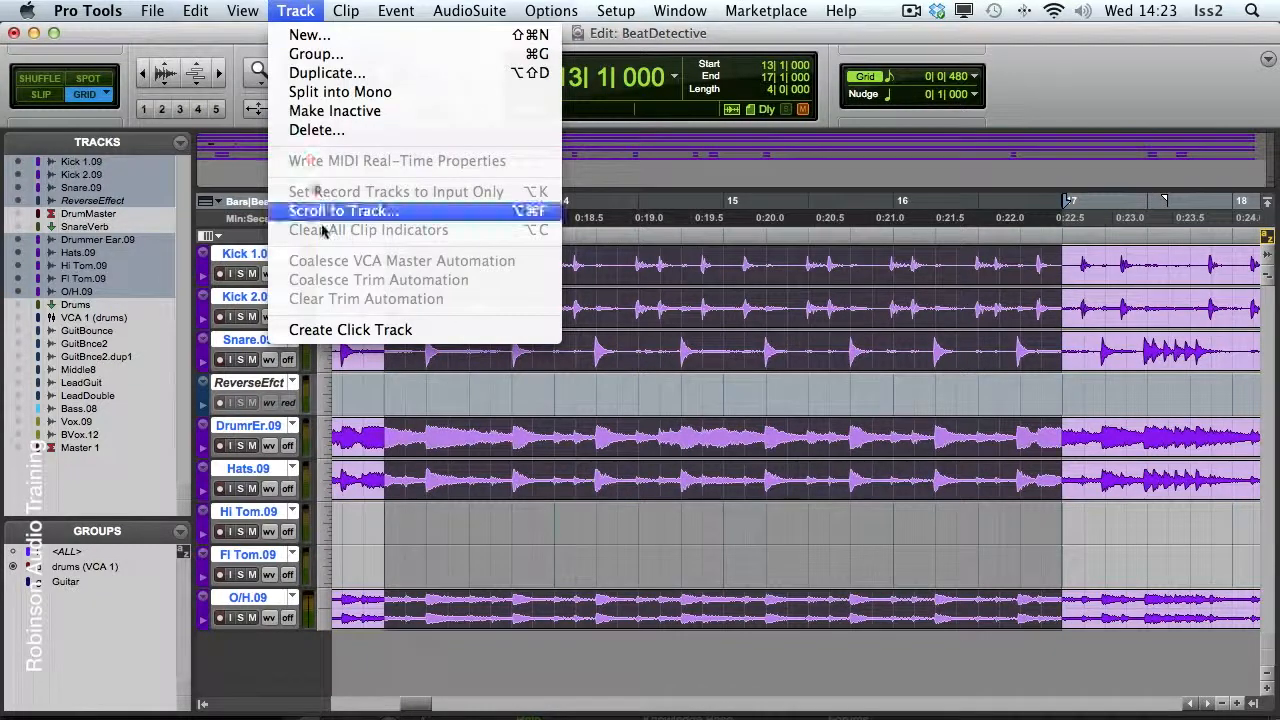
click(340, 330)
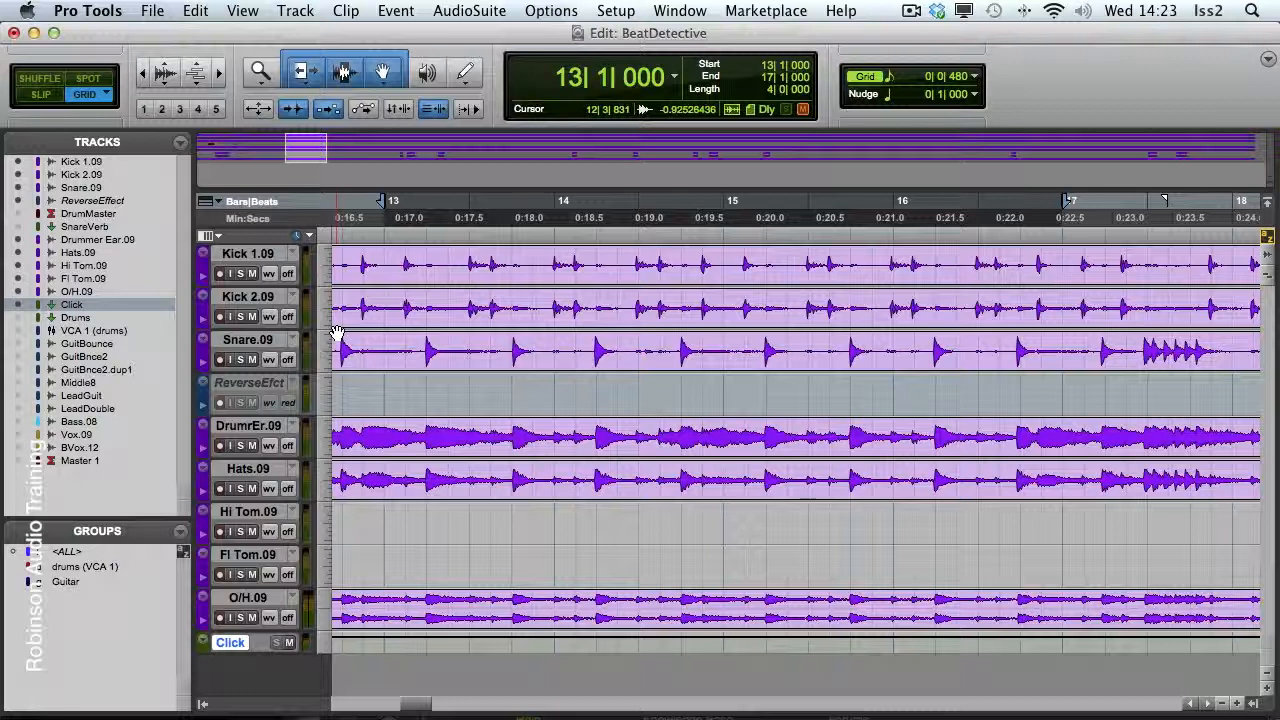
key(space)
key(space)
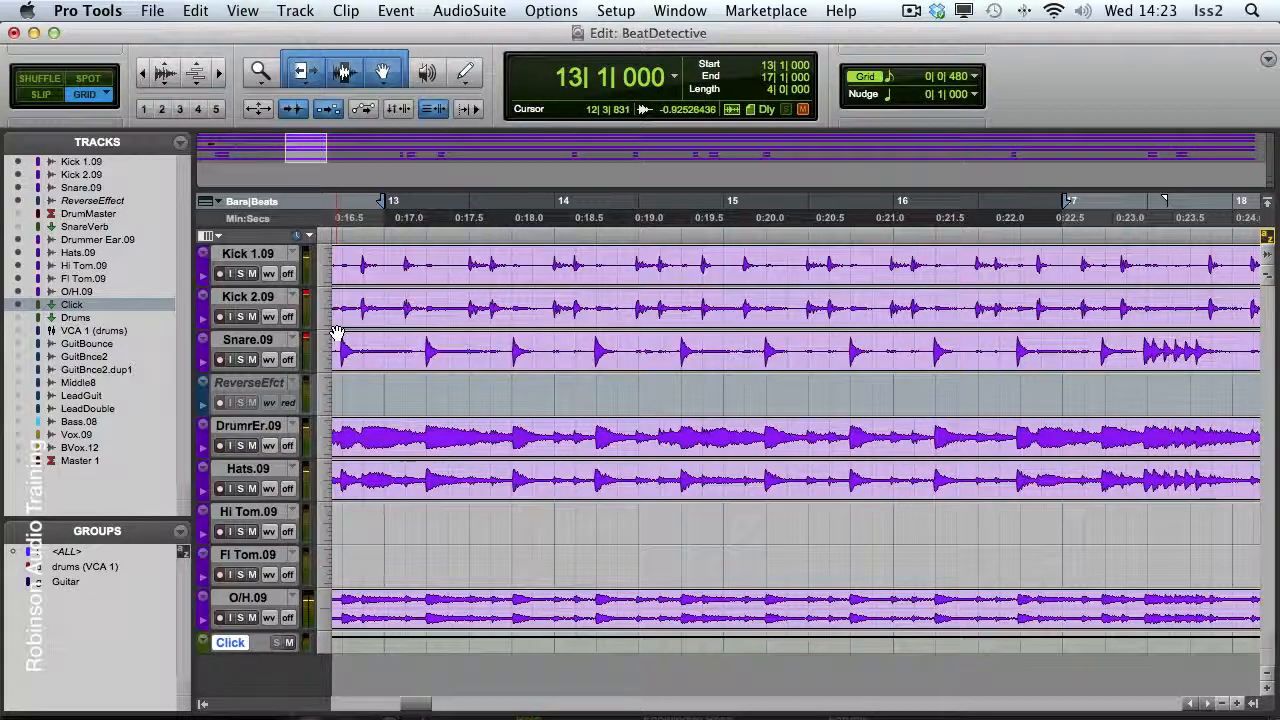
key(KP_7)
key(space)
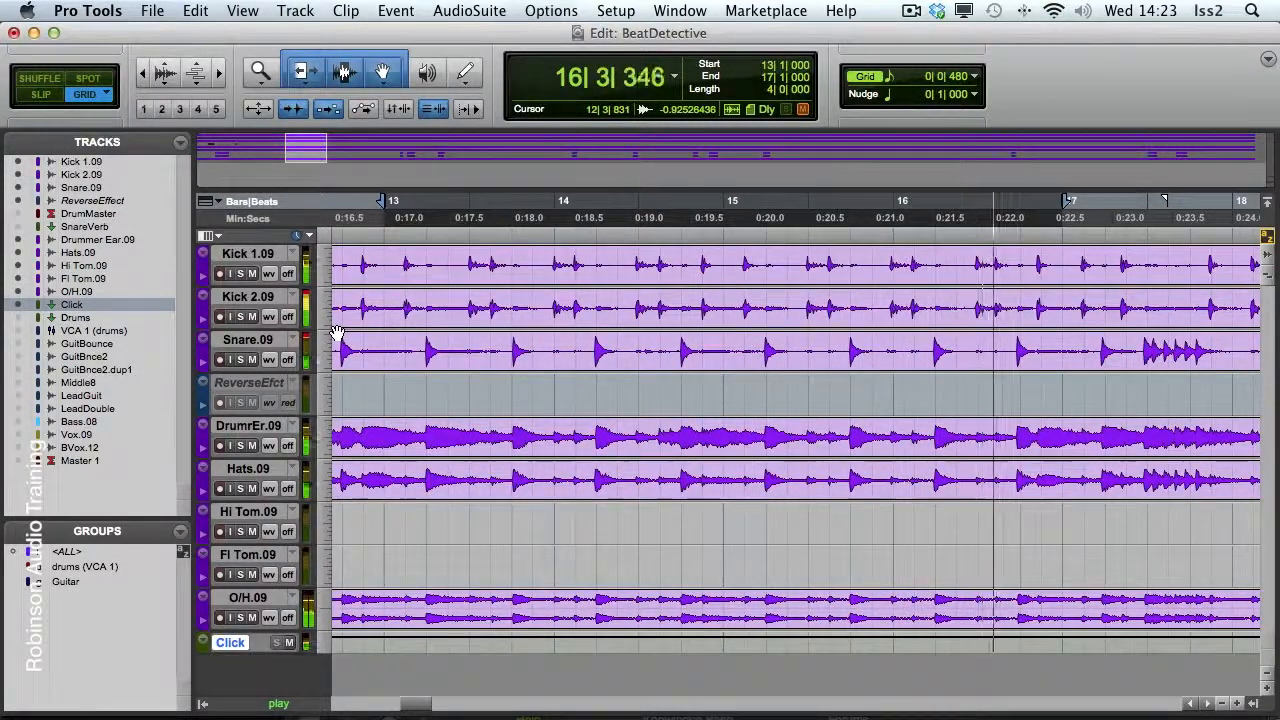
key(space)
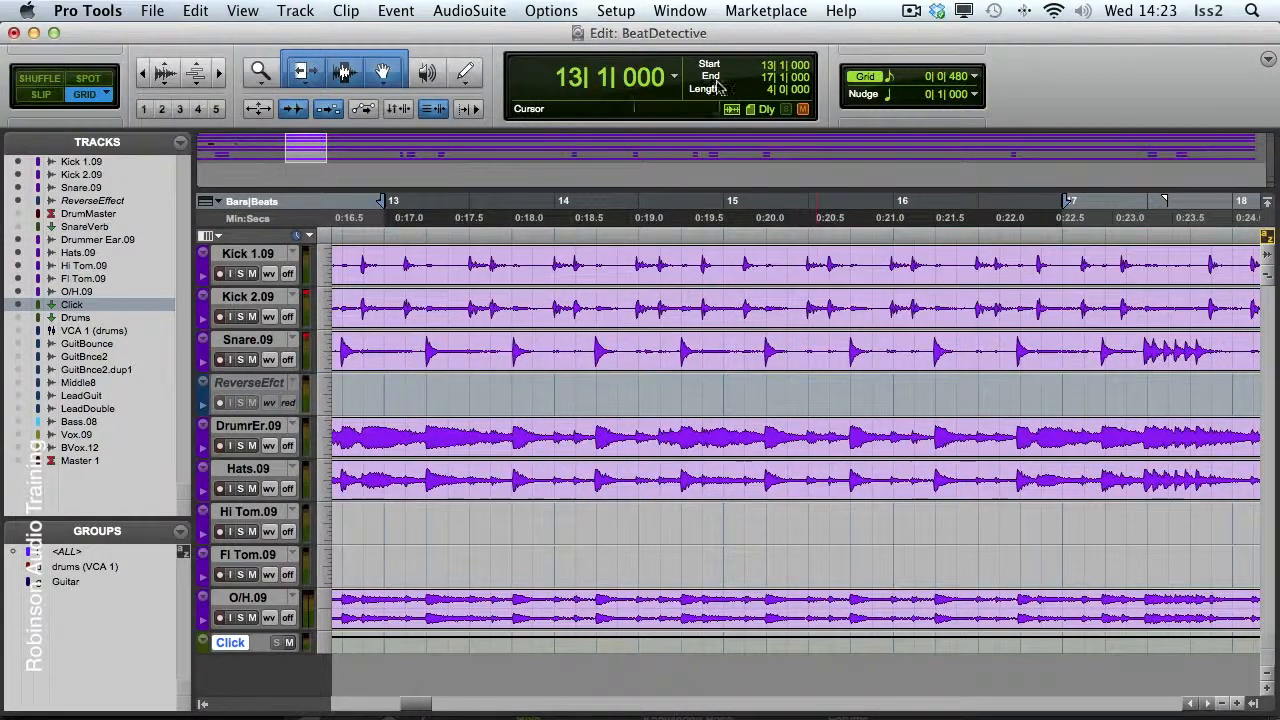
Open Beat Detective and capture the timeline selection from bar 13 to bar 17.
click(680, 10)
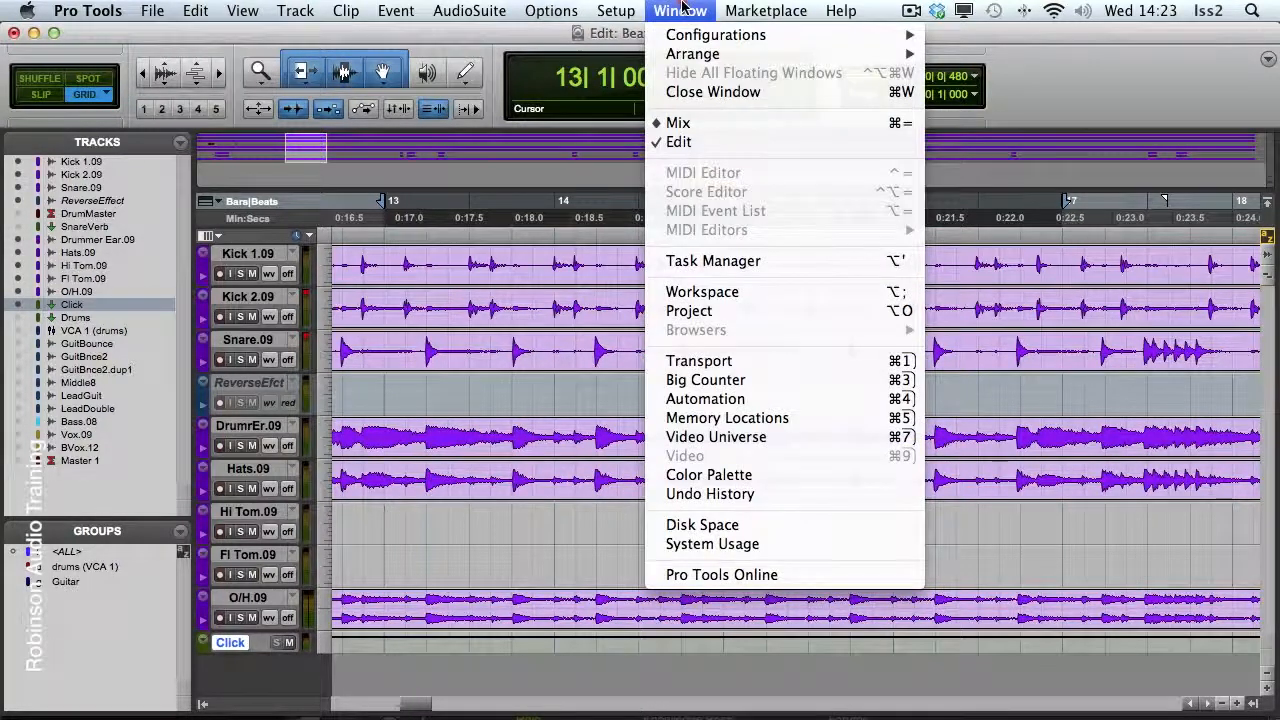
mouse_move(625, 10)
mouse_move(405, 12)
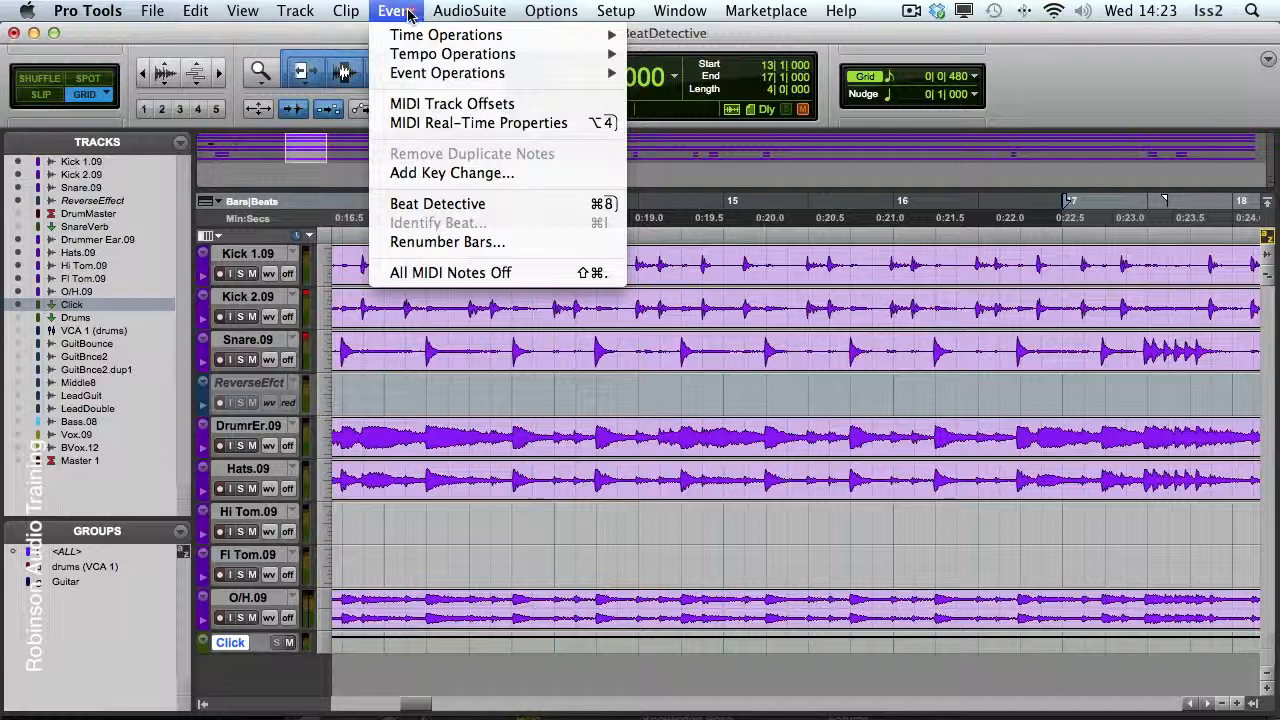
click(435, 204)
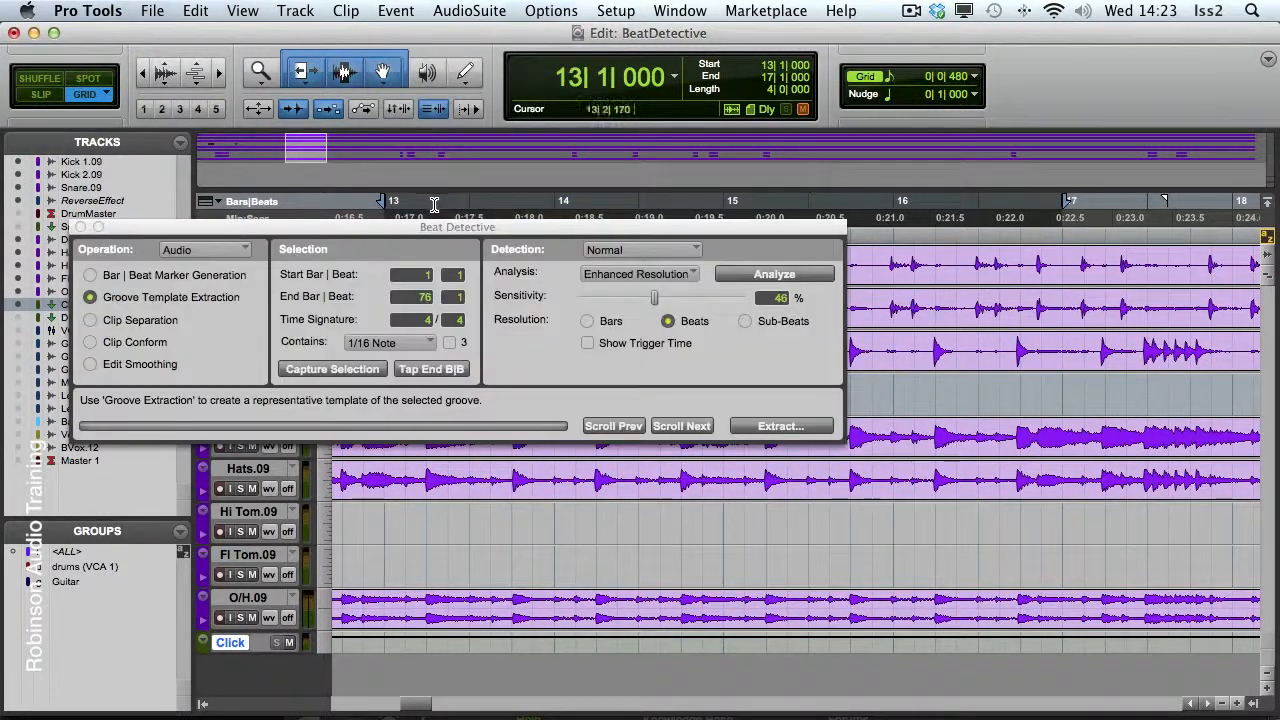
drag(424, 219, 737, 473)
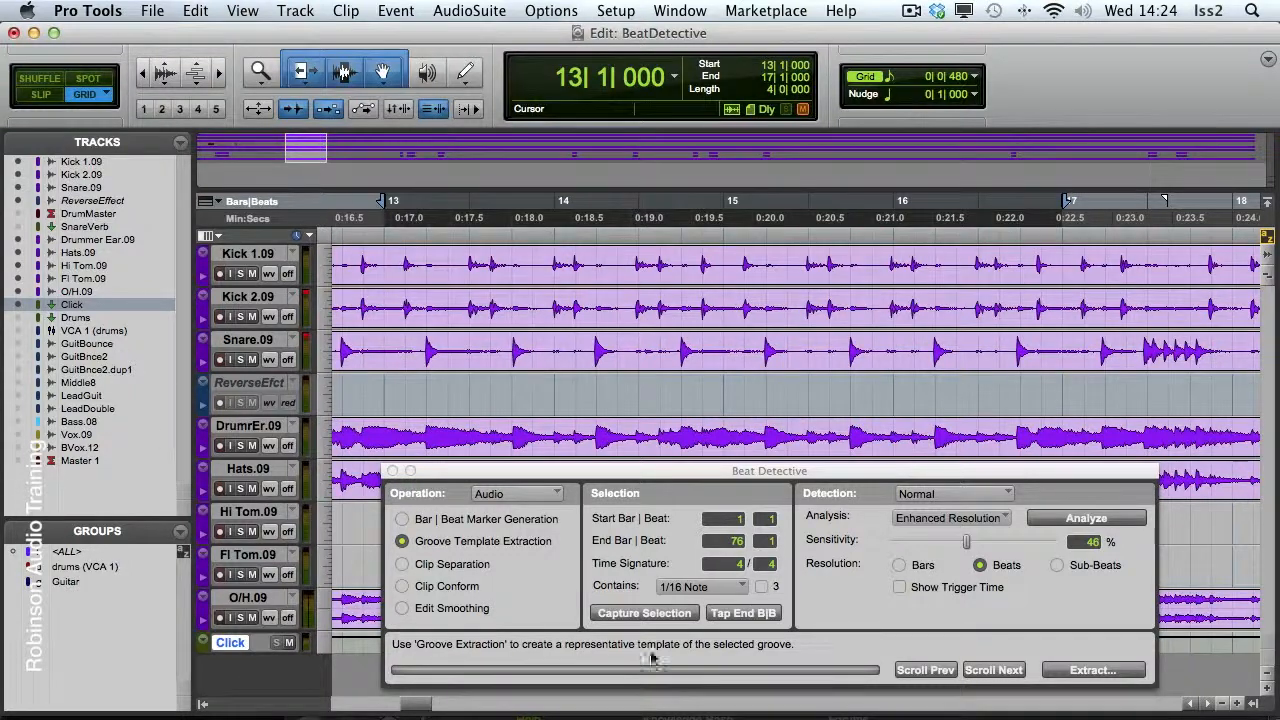
click(664, 613)
Move the Kick 2.09 track below ReverseEfct and select bars 13 to 17 across Kick 1.09 and Snare.09.
drag(253, 305, 250, 412)
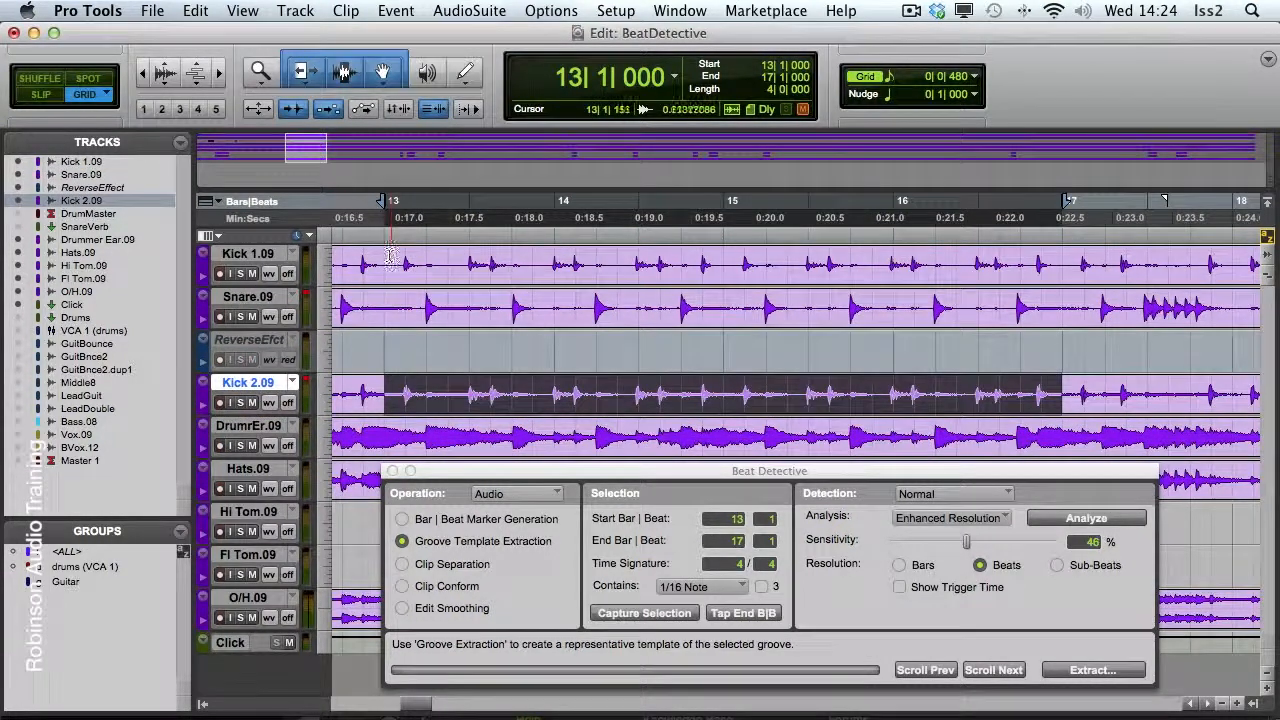
drag(400, 265, 468, 265)
drag(663, 268, 1065, 308)
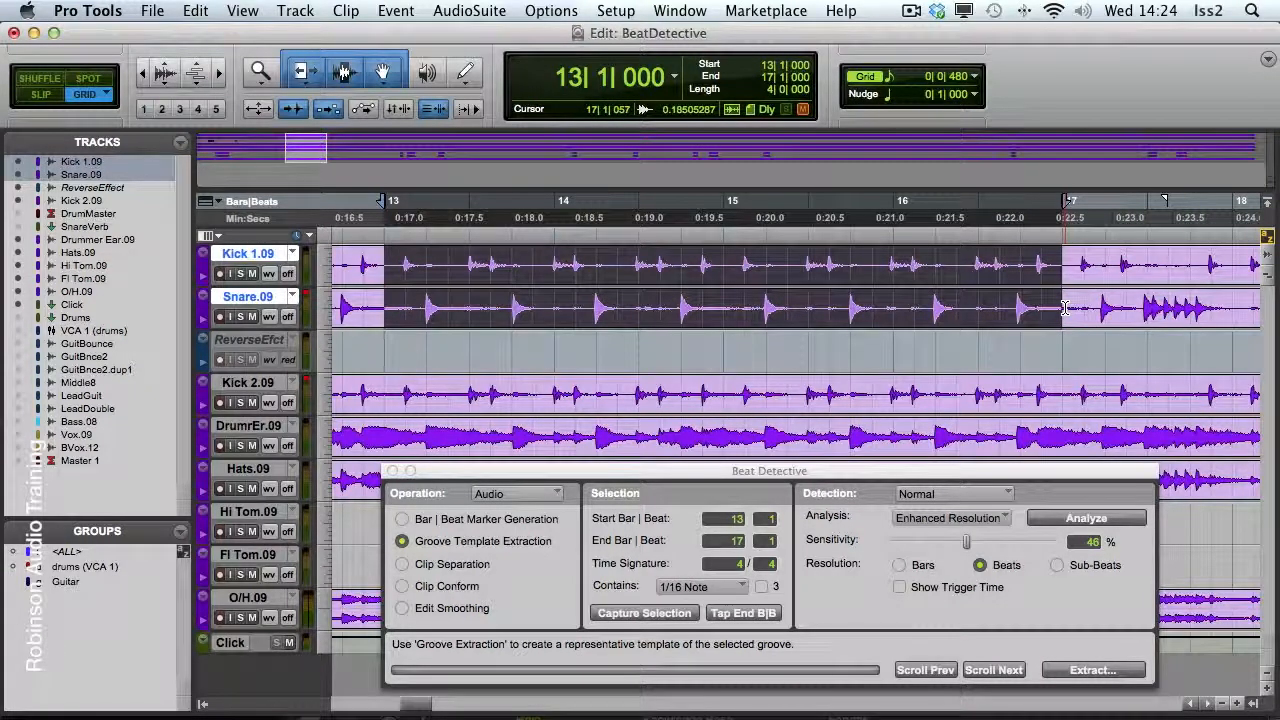
Zoom in on the Kick 1.09 and Snare.09 selection and analyze it for transients in Beat Detective.
key(e)
drag(830, 475, 857, 562)
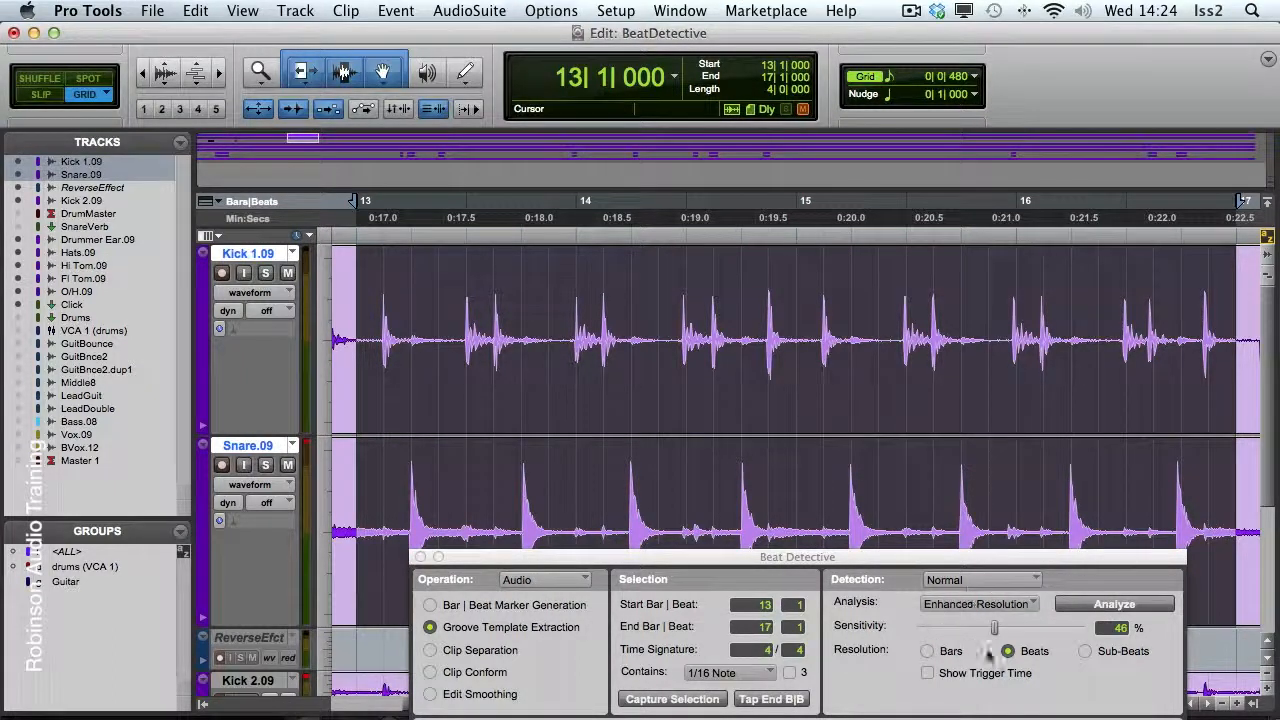
click(1068, 603)
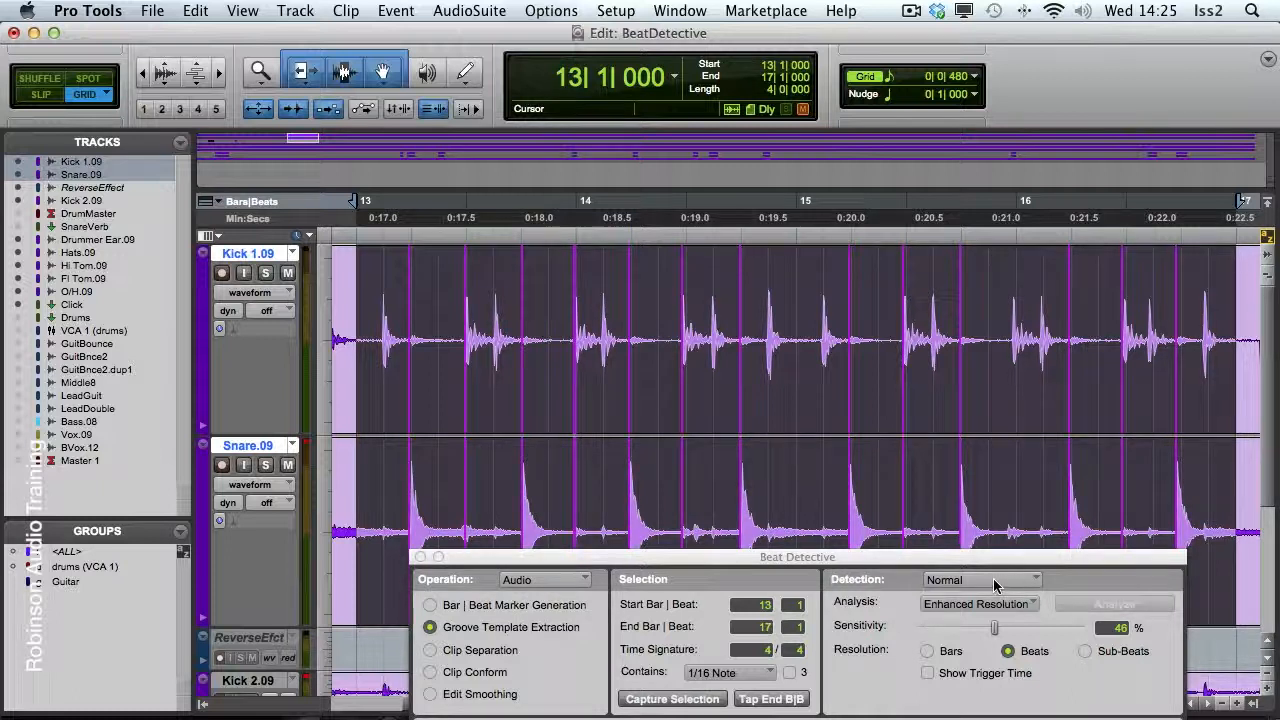
Keep Normal detection with Enhanced Resolution analysis and raise the detection sensitivity to 70%.
click(995, 582)
click(1068, 585)
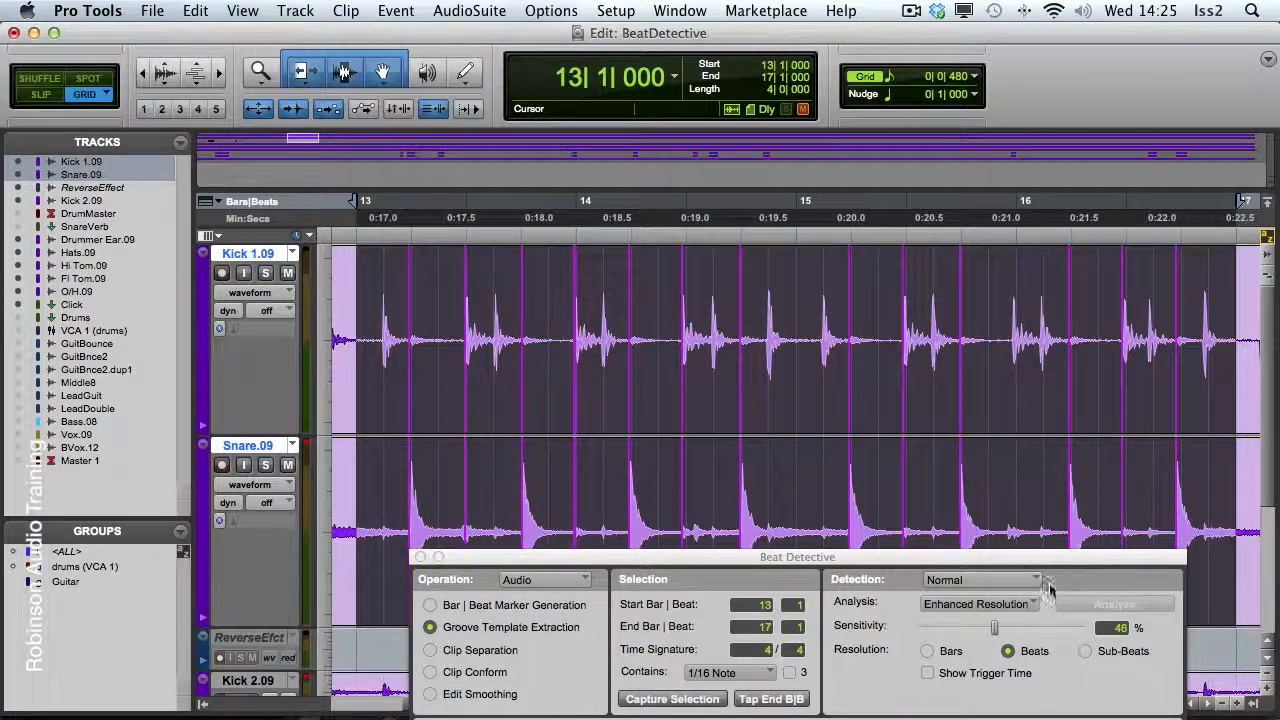
click(999, 606)
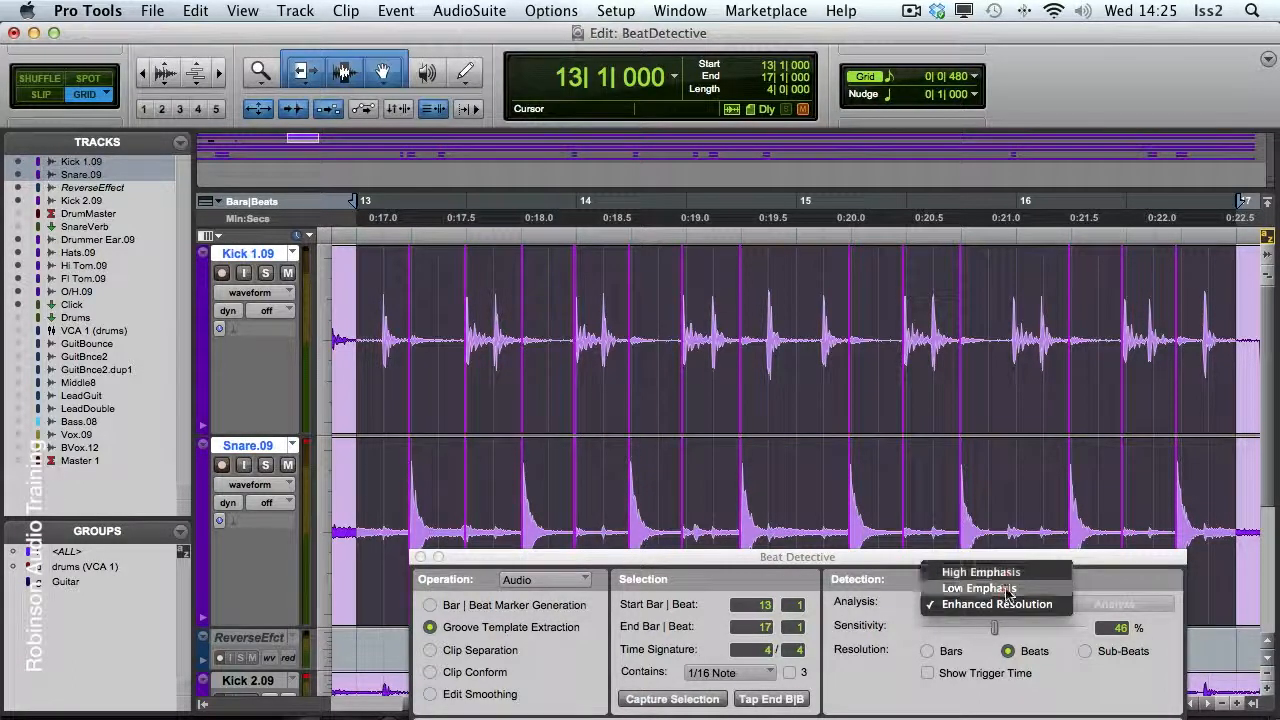
click(1008, 604)
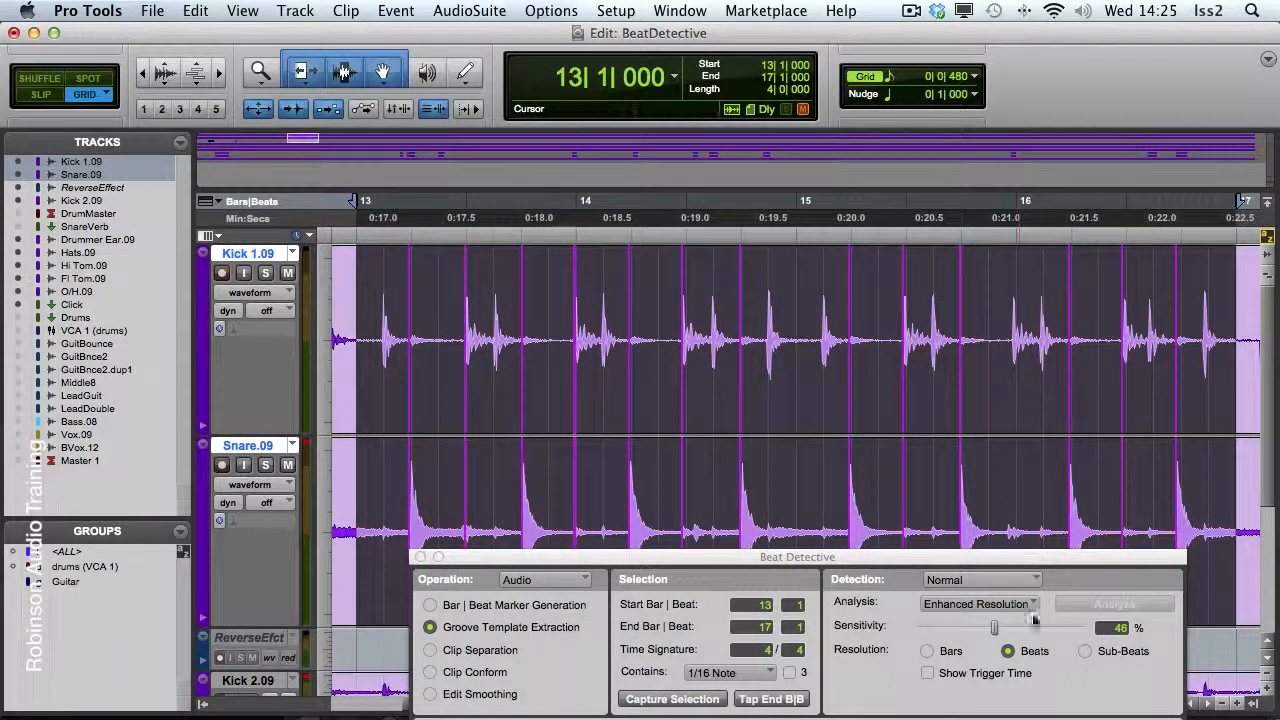
drag(995, 628, 1040, 630)
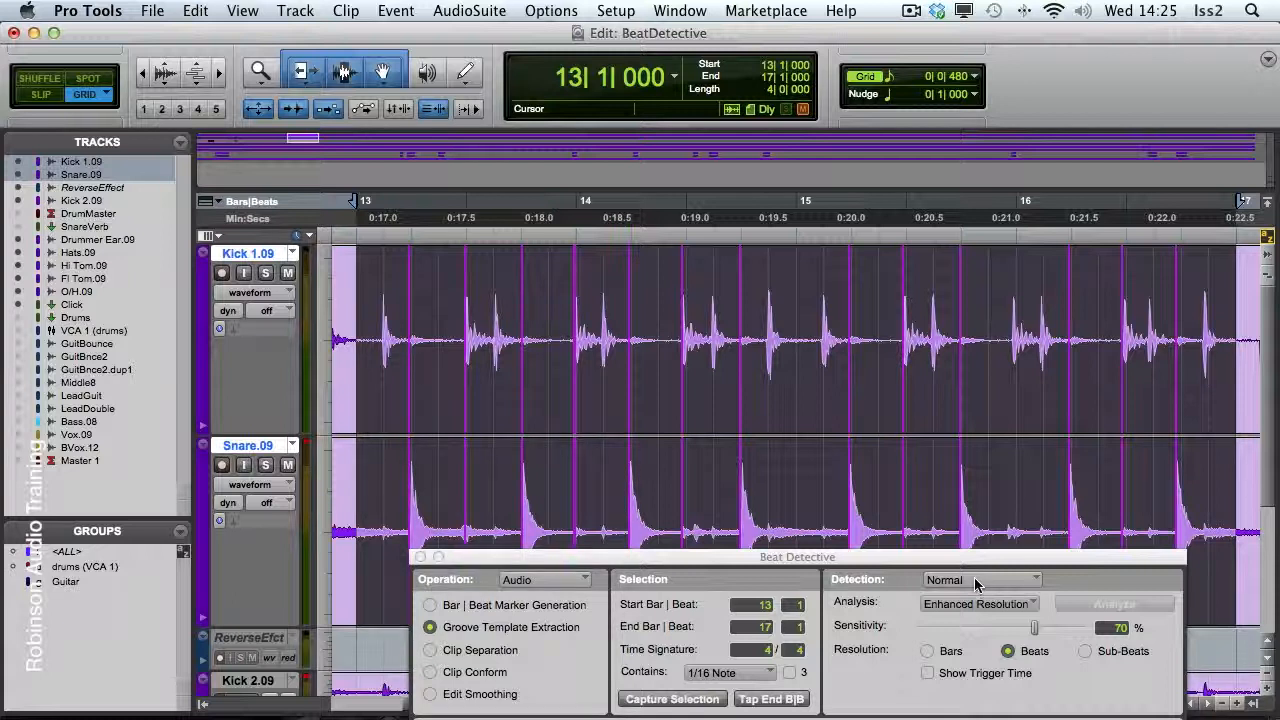
Remove Snare.09 from the selection and analyze Kick 1.09 on its own.
shift+click(90, 175)
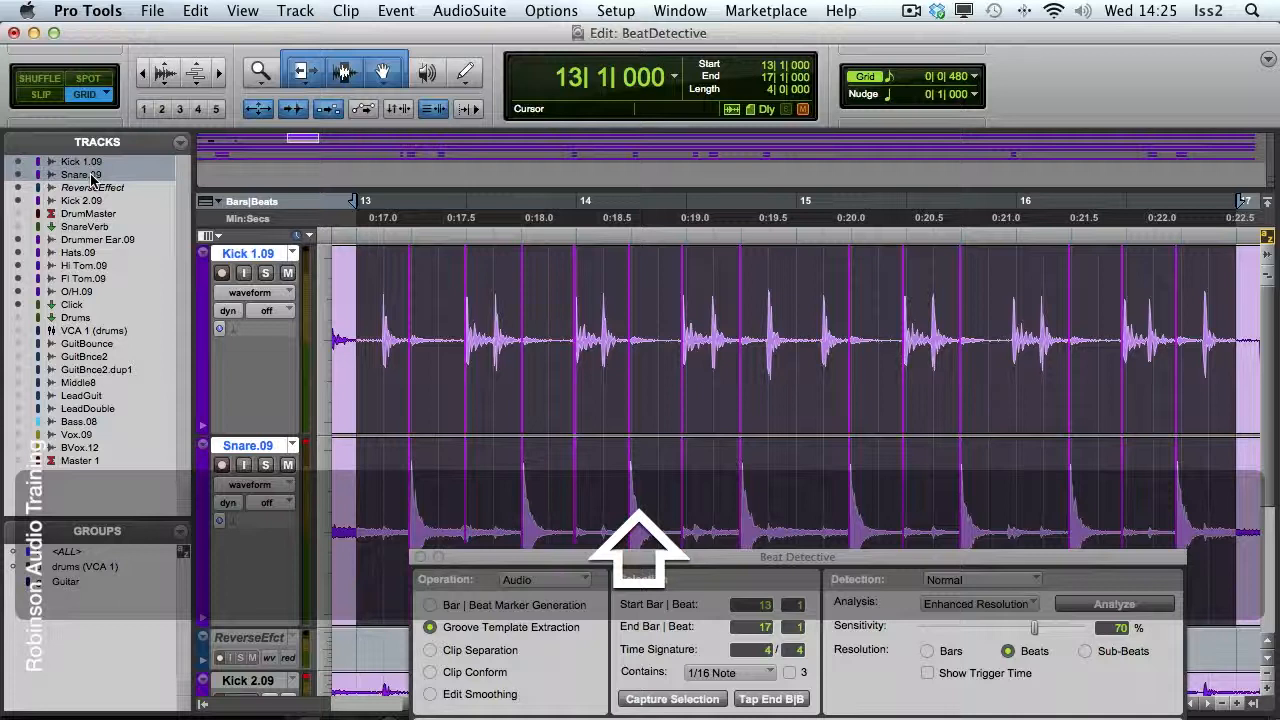
key(super)
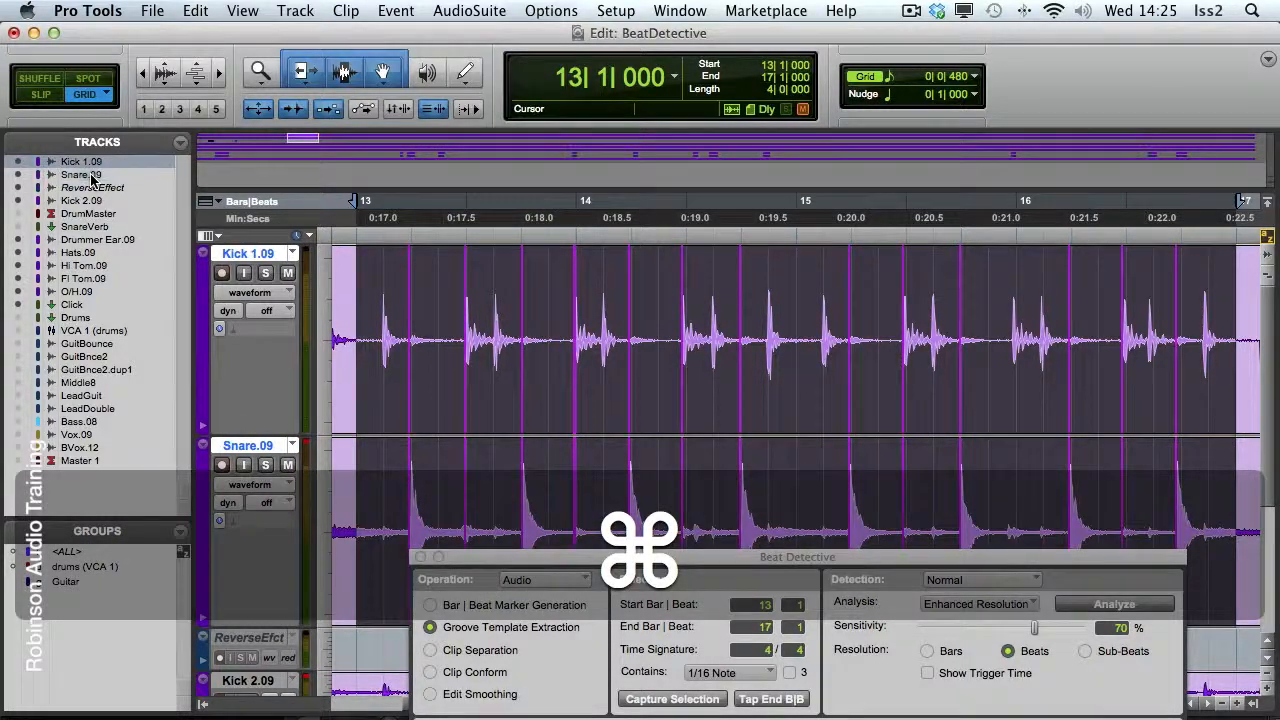
super+click(90, 175)
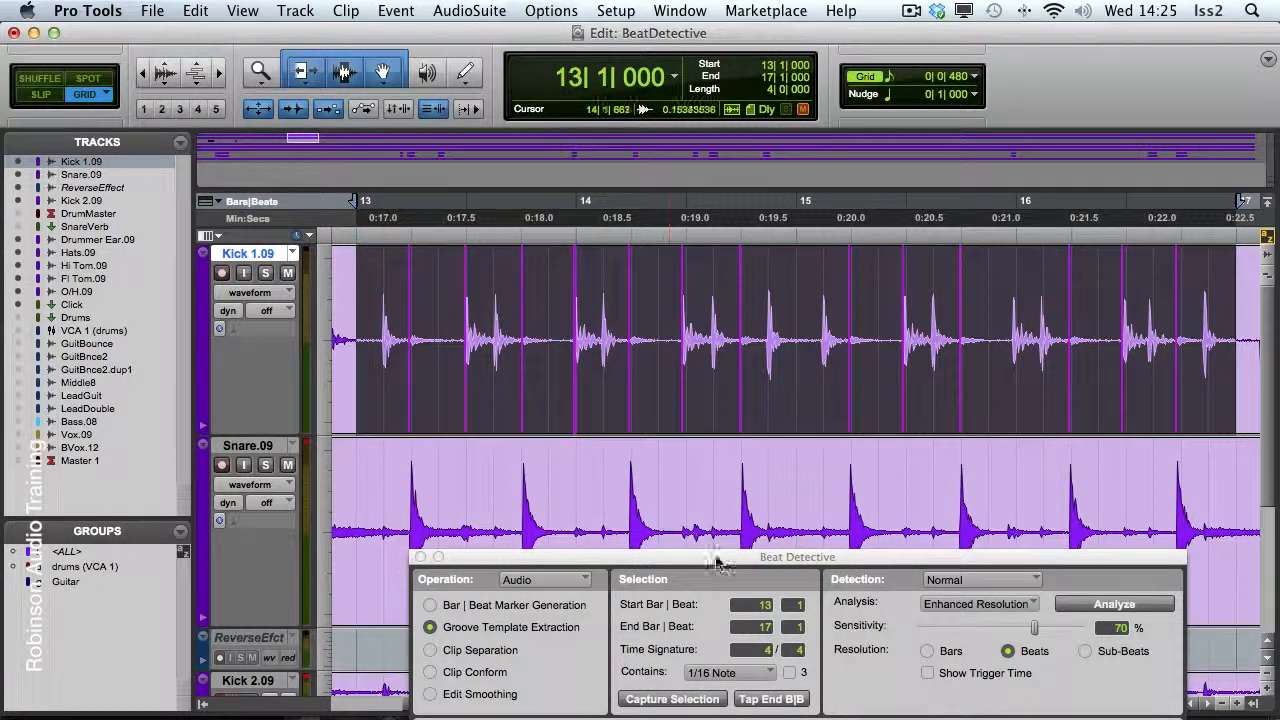
drag(747, 558, 723, 485)
click(1114, 532)
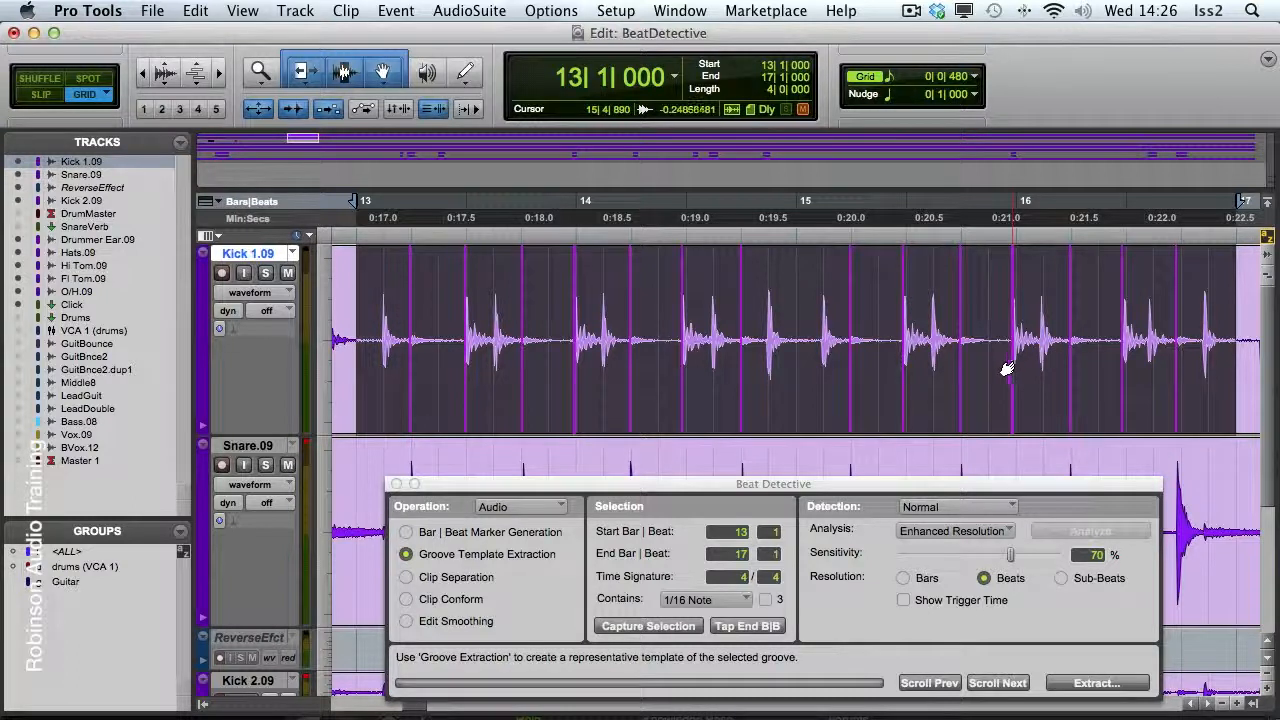
Set the trigger resolution to Sub-Beats and reduce the detection sensitivity to 21% for the kick.
click(1060, 579)
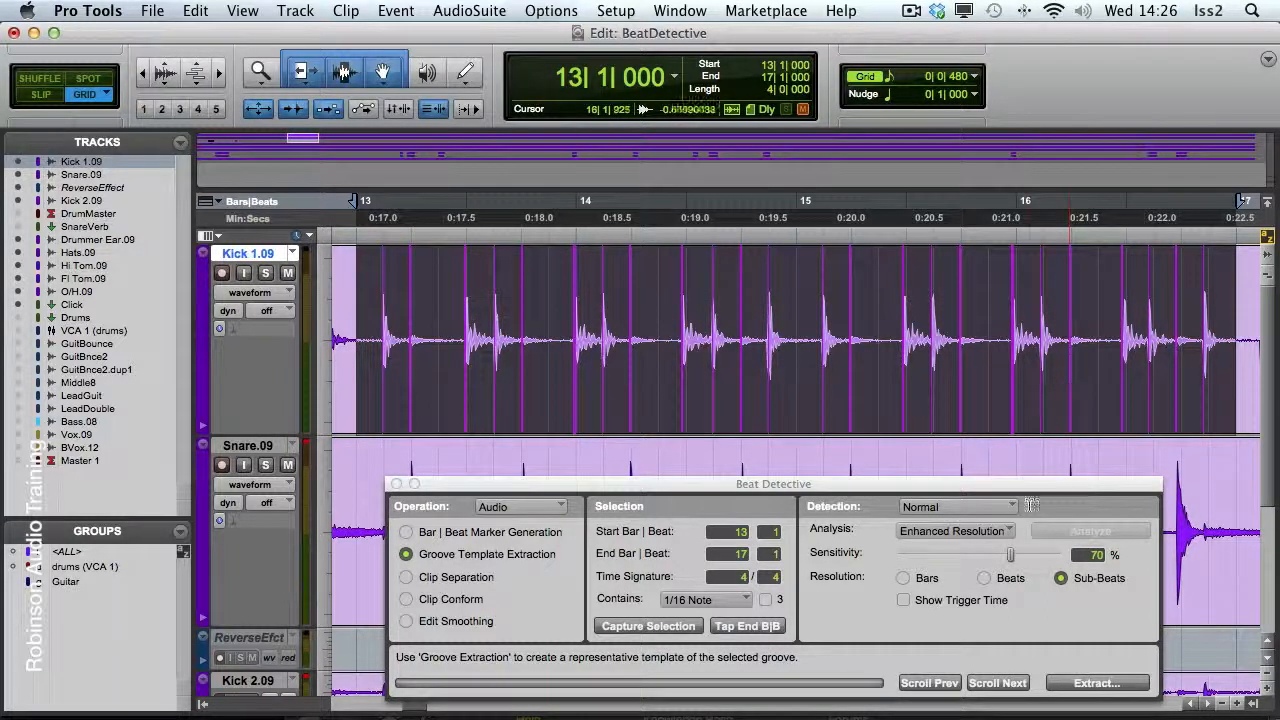
drag(1010, 556, 927, 558)
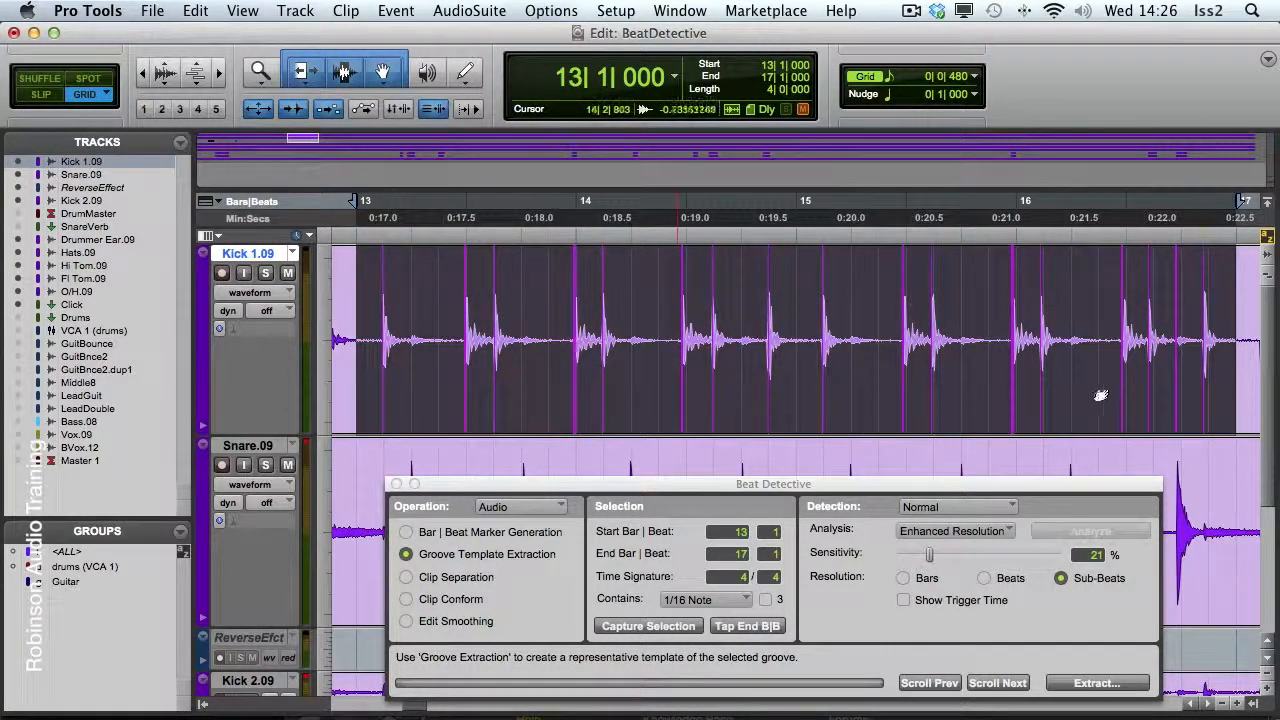
drag(929, 557, 929, 561)
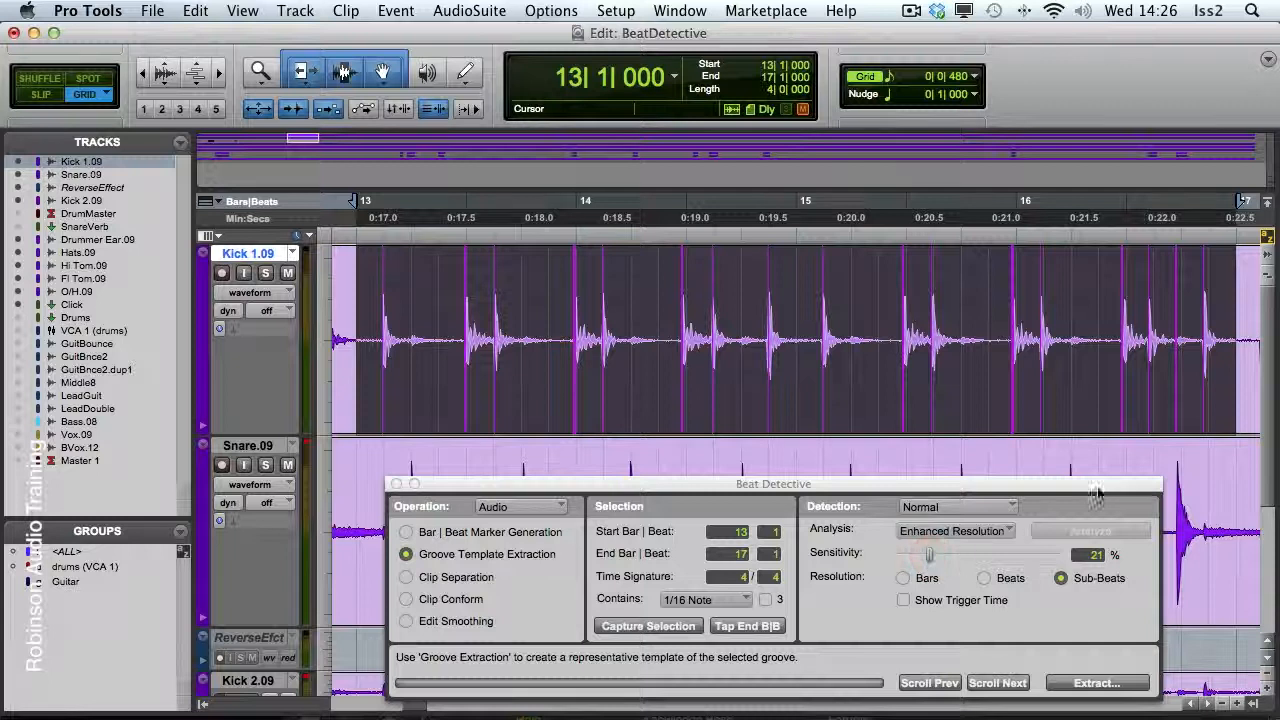
Delete the false kick trigger near beat 4 of bar 16 and switch the detection mode to Collection.
key(alt)
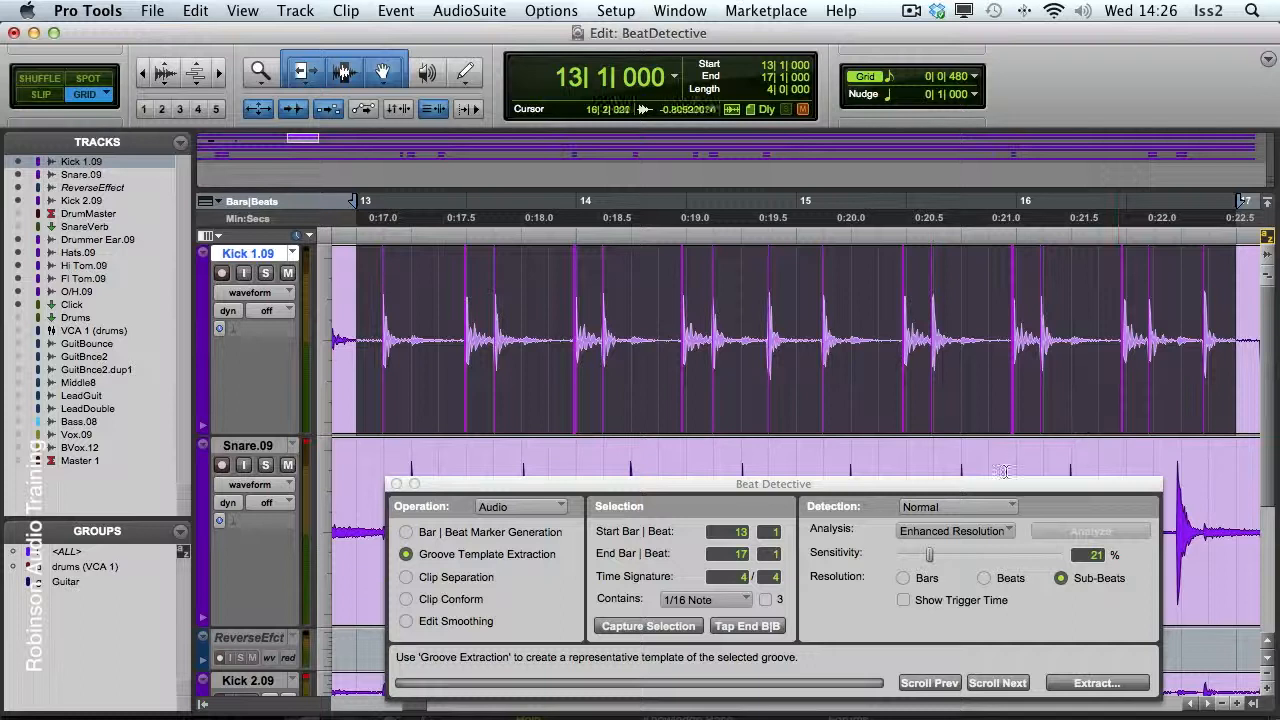
click(962, 506)
click(964, 495)
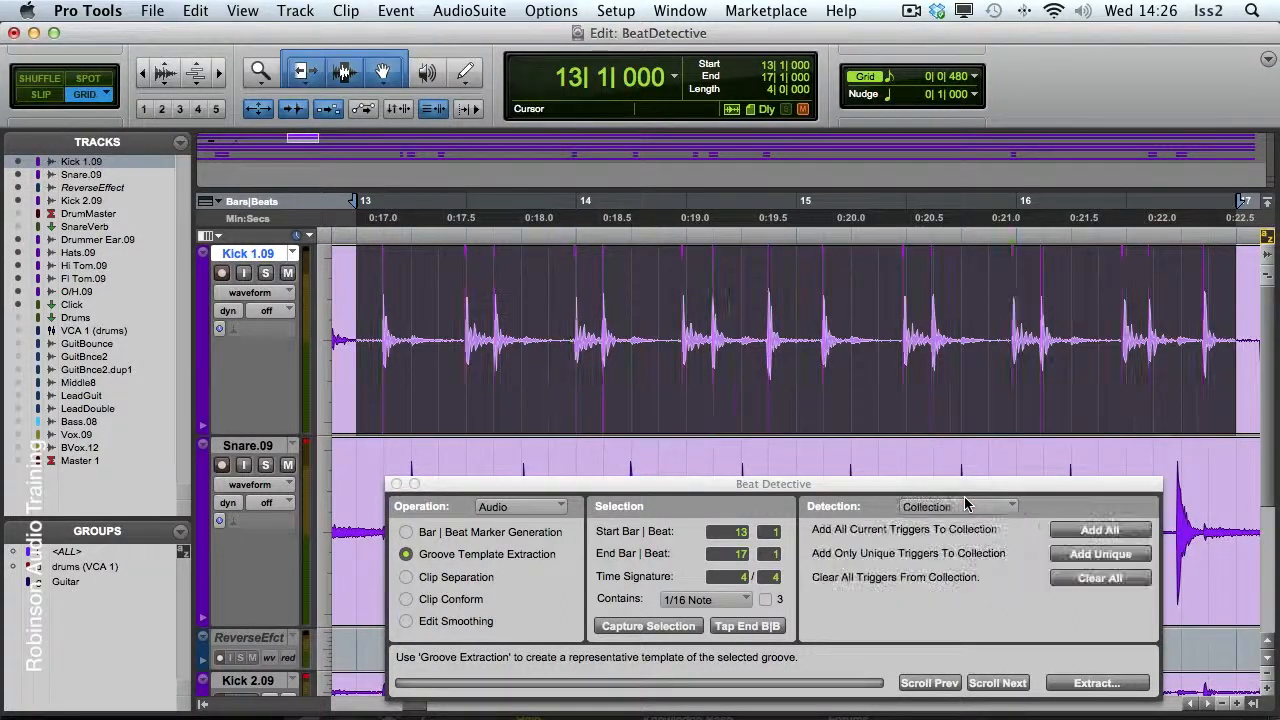
Add all current kick triggers to the collection and move the edit selection down to Snare.09.
click(1092, 532)
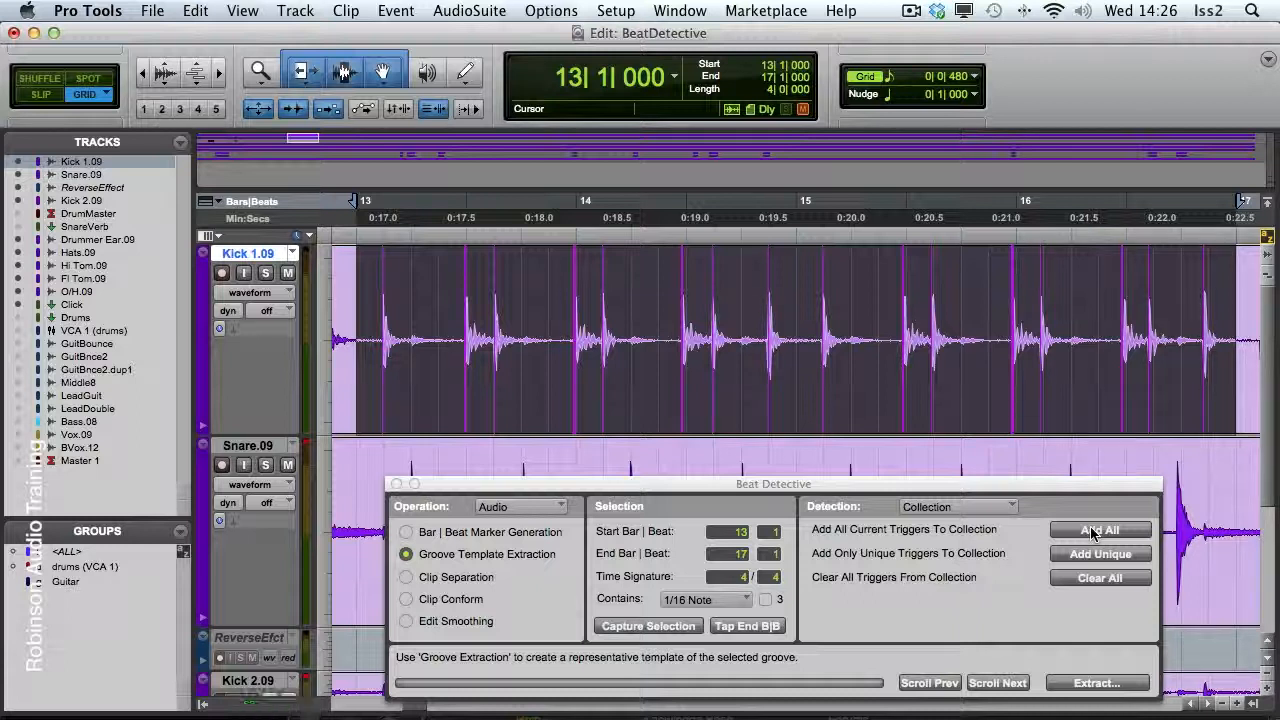
key(semicolon)
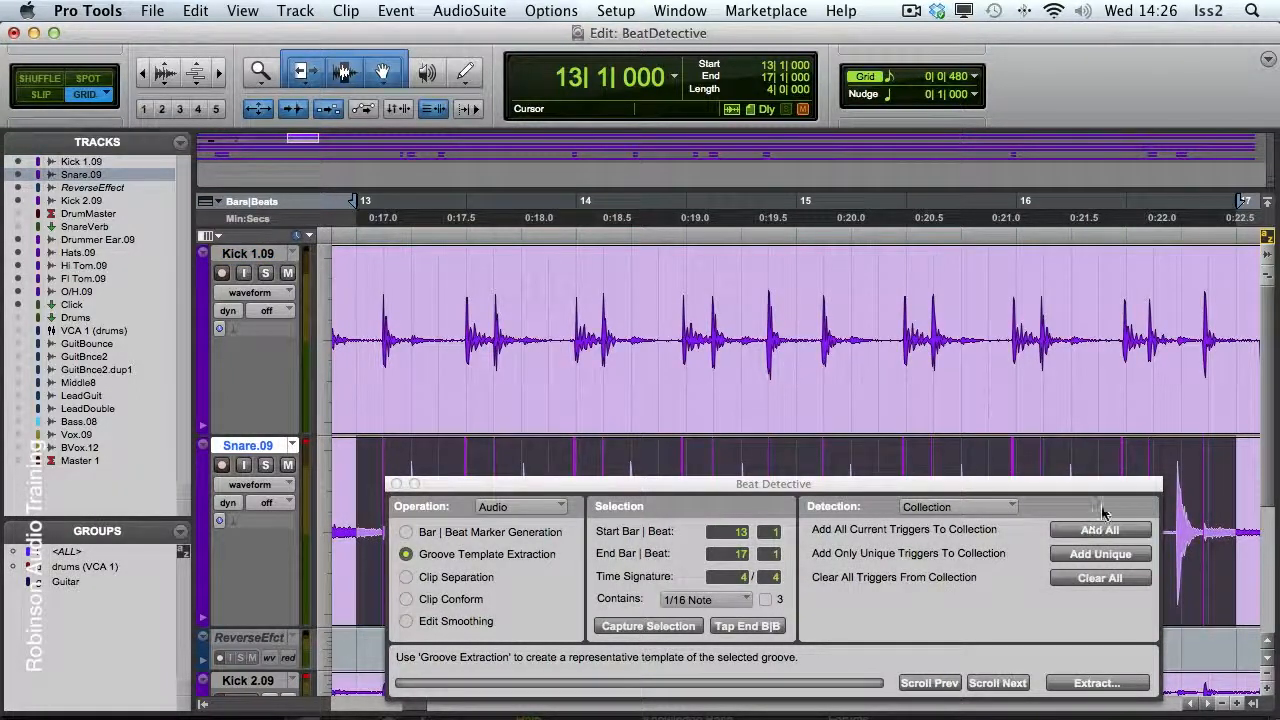
Return to Normal detection, analyze Snare.09, and set its detection sensitivity to 26%.
drag(889, 489, 875, 166)
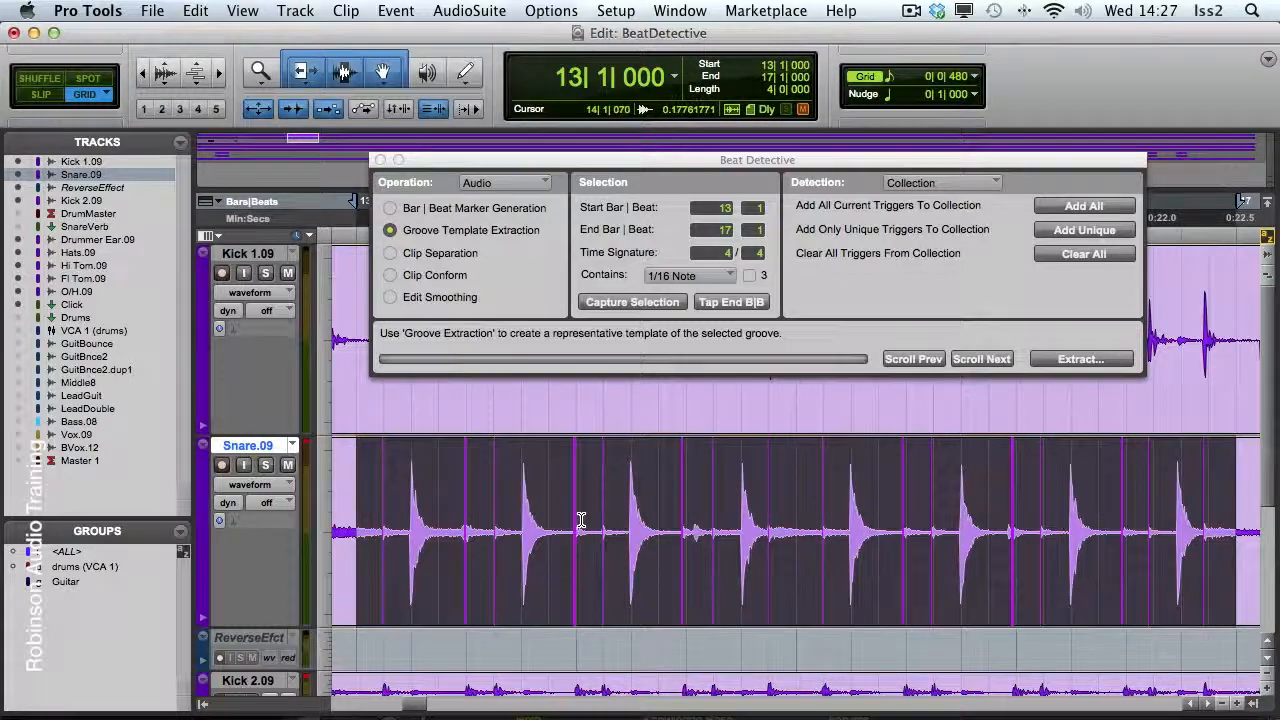
click(930, 183)
click(928, 199)
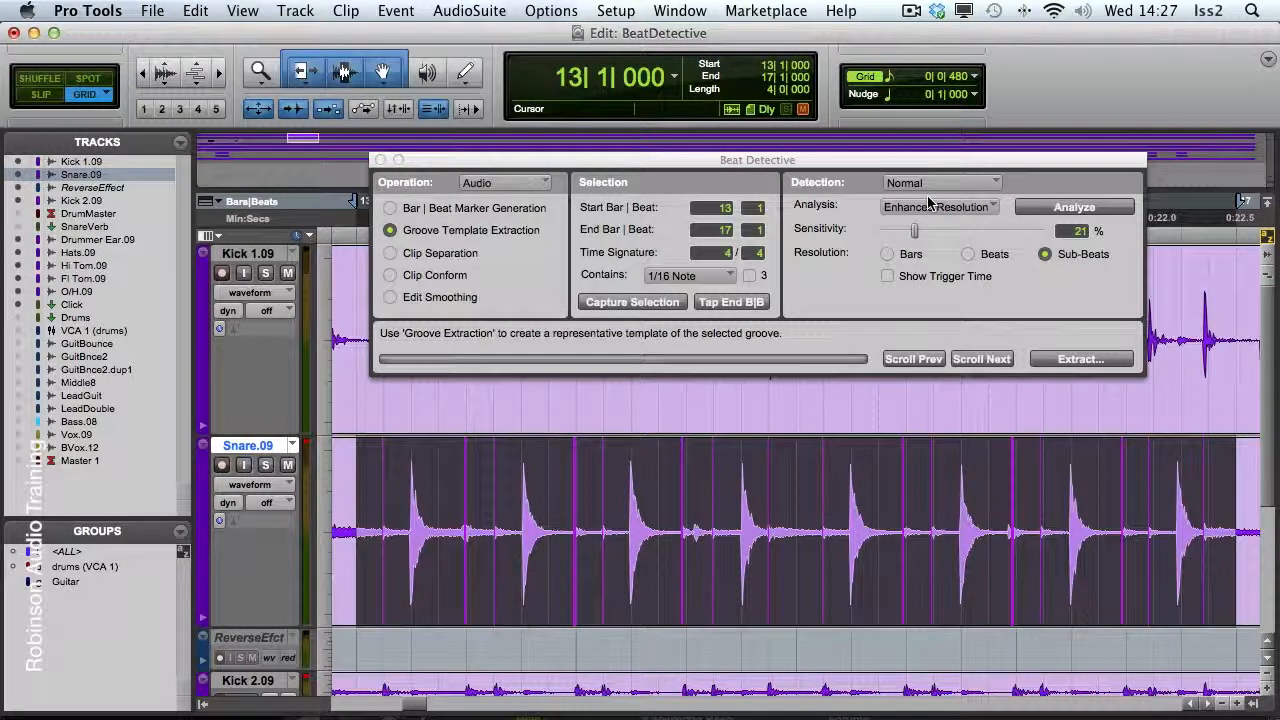
click(1036, 210)
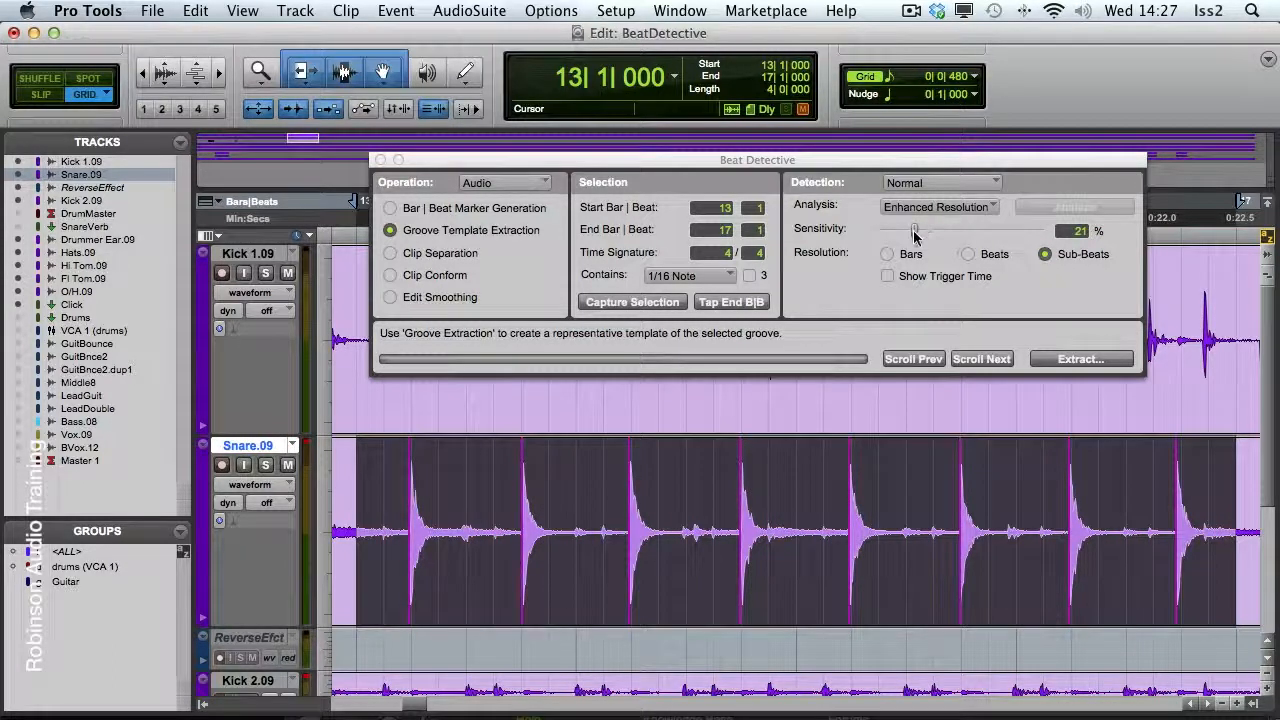
mouse_move(917, 235)
mouse_down()
mouse_move(975, 236)
mouse_move(924, 236)
mouse_up()
Switch to Collection mode and add only the unique snare triggers, with Kick 1.09 included in the selection.
drag(923, 167, 917, 393)
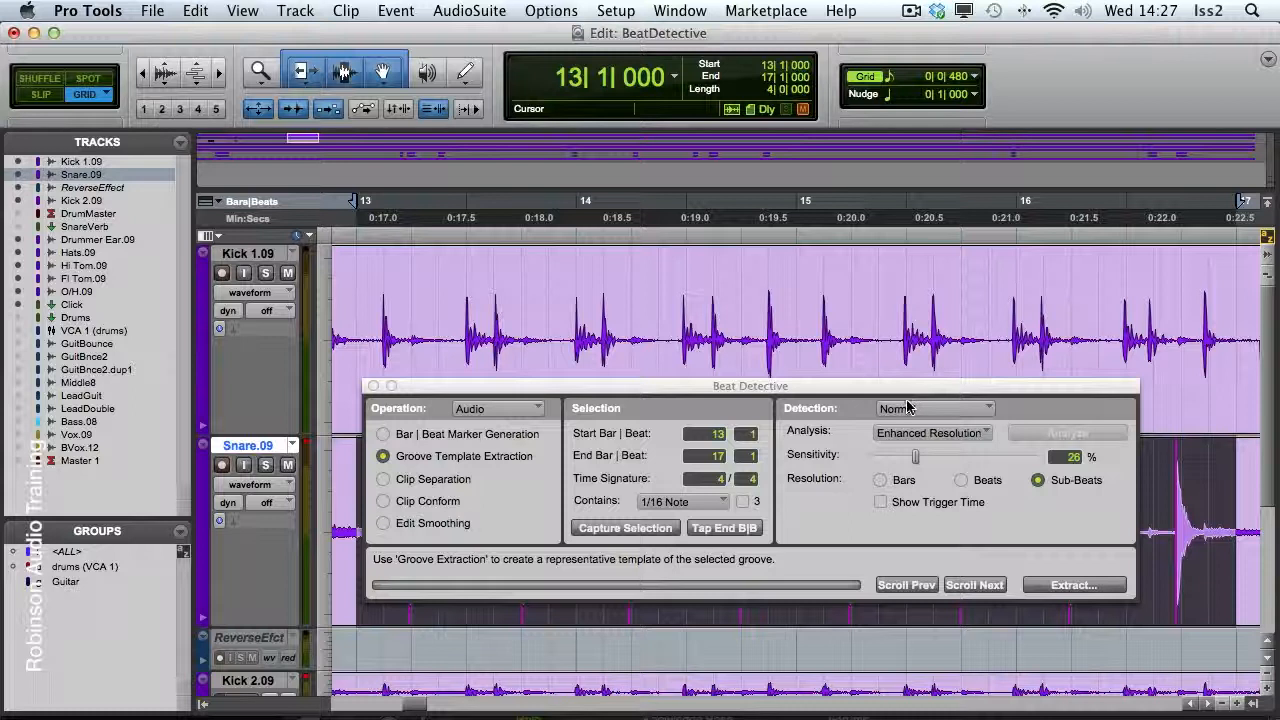
click(915, 408)
click(921, 394)
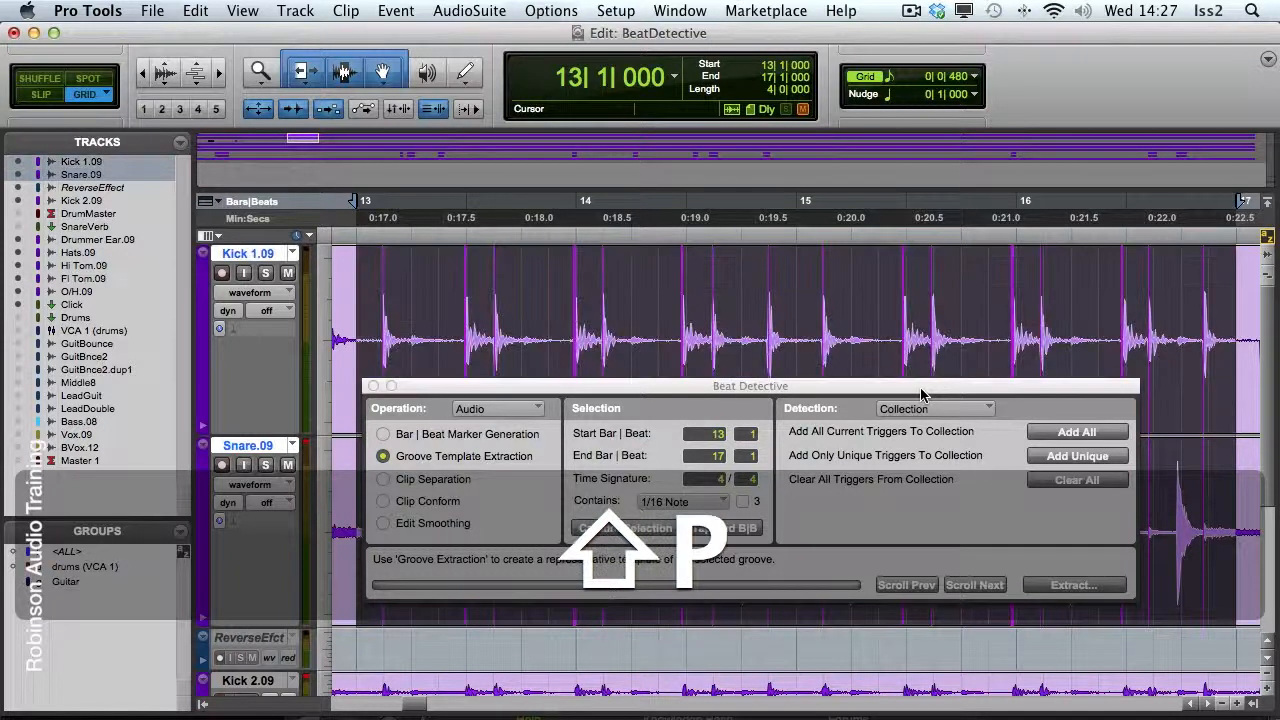
drag(921, 392, 901, 471)
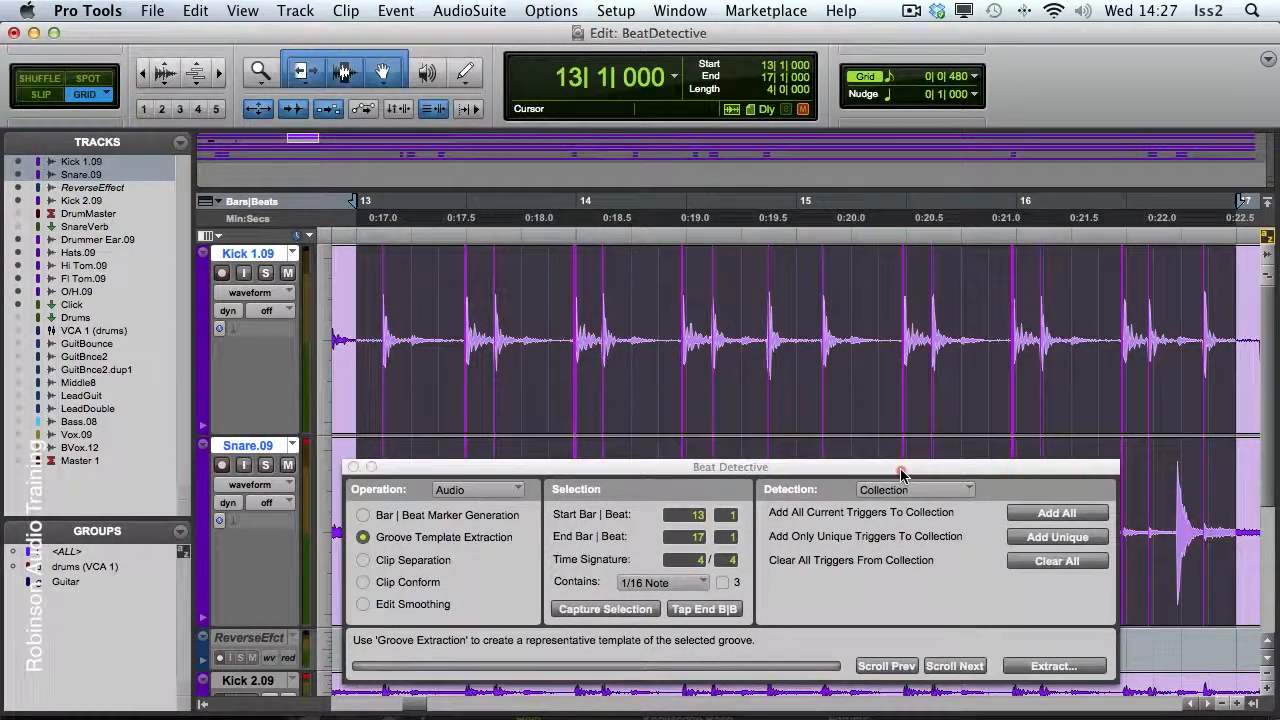
click(1057, 541)
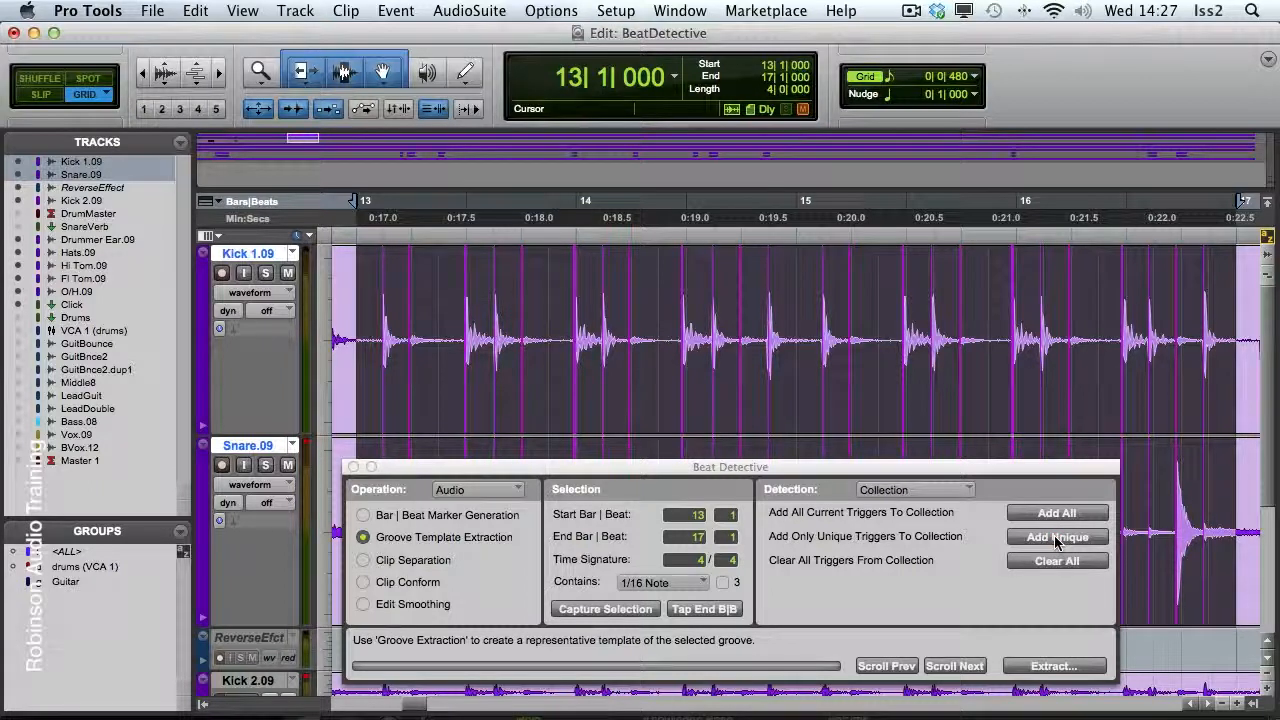
Extend the bar 13 to 17 selection to Kick 2.09, Drummer Ear.09, Hats.09, Hi Tom.09, Fl Tom.09 and O/H.09.
drag(1010, 468, 995, 213)
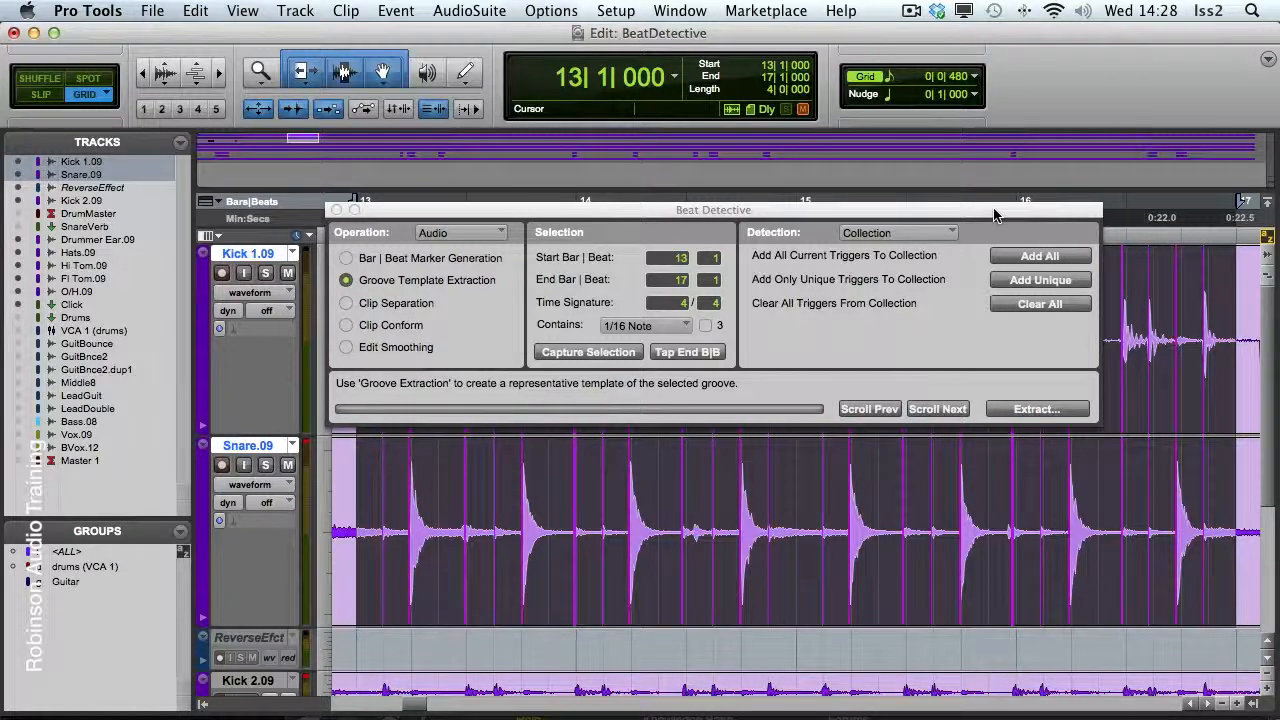
key(e)
drag(800, 215, 1005, 517)
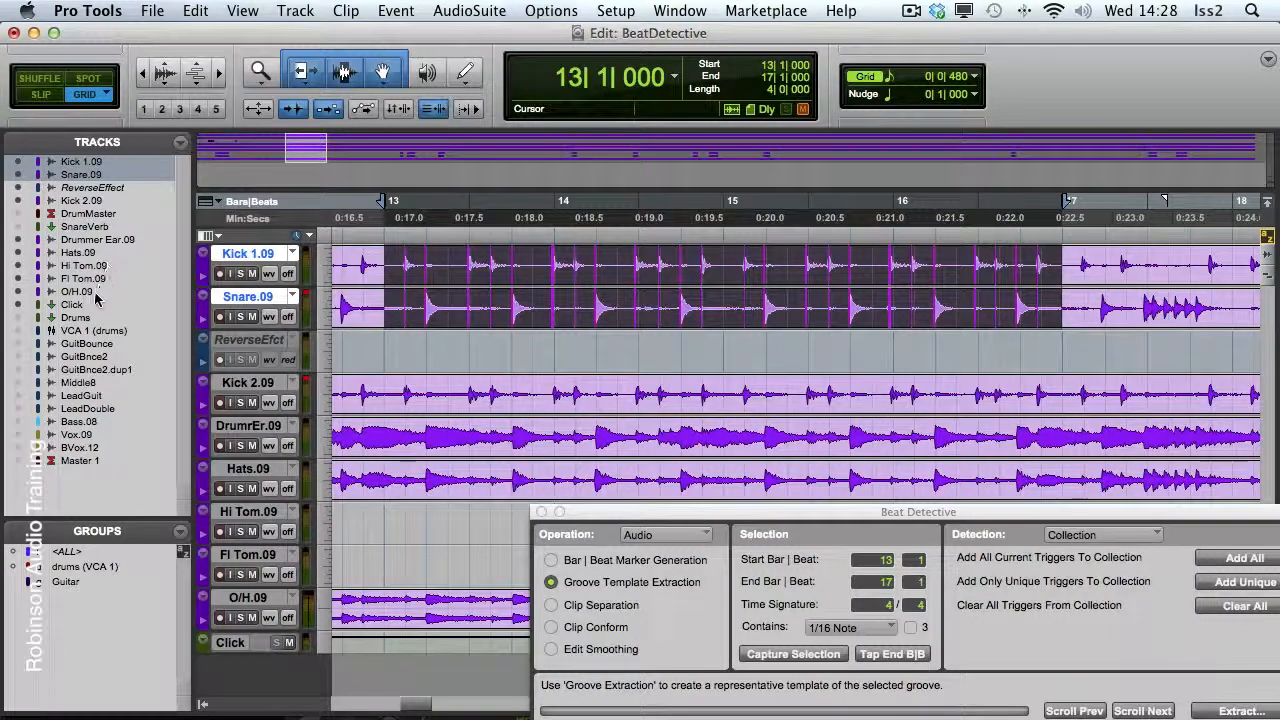
super+click(95, 200)
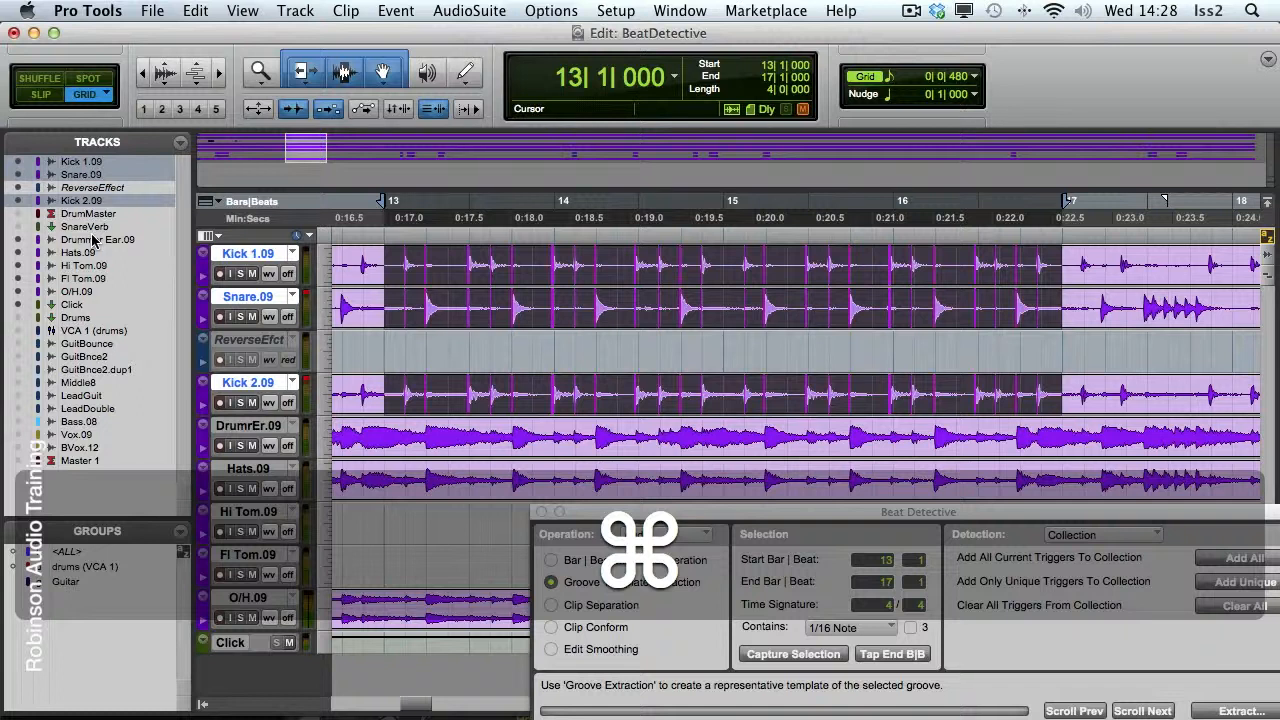
super+click(97, 239)
super+click(97, 254)
super+click(99, 266)
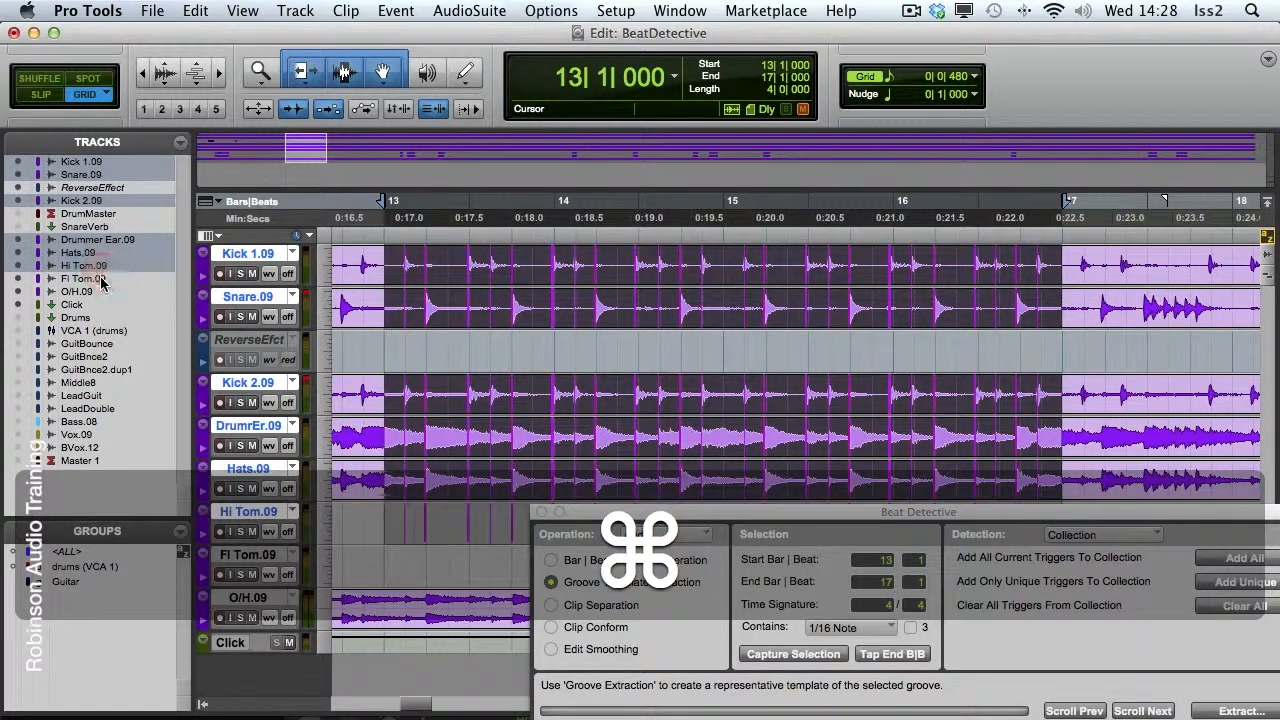
super+click(101, 279)
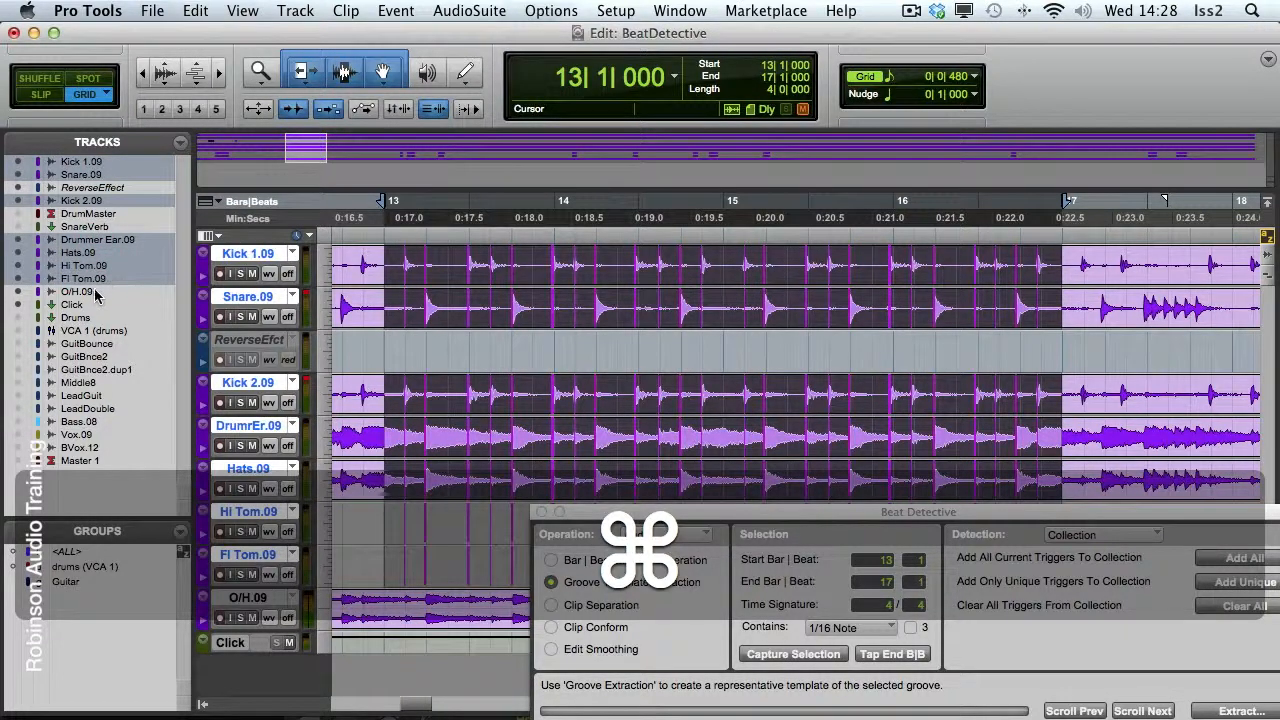
super+click(93, 292)
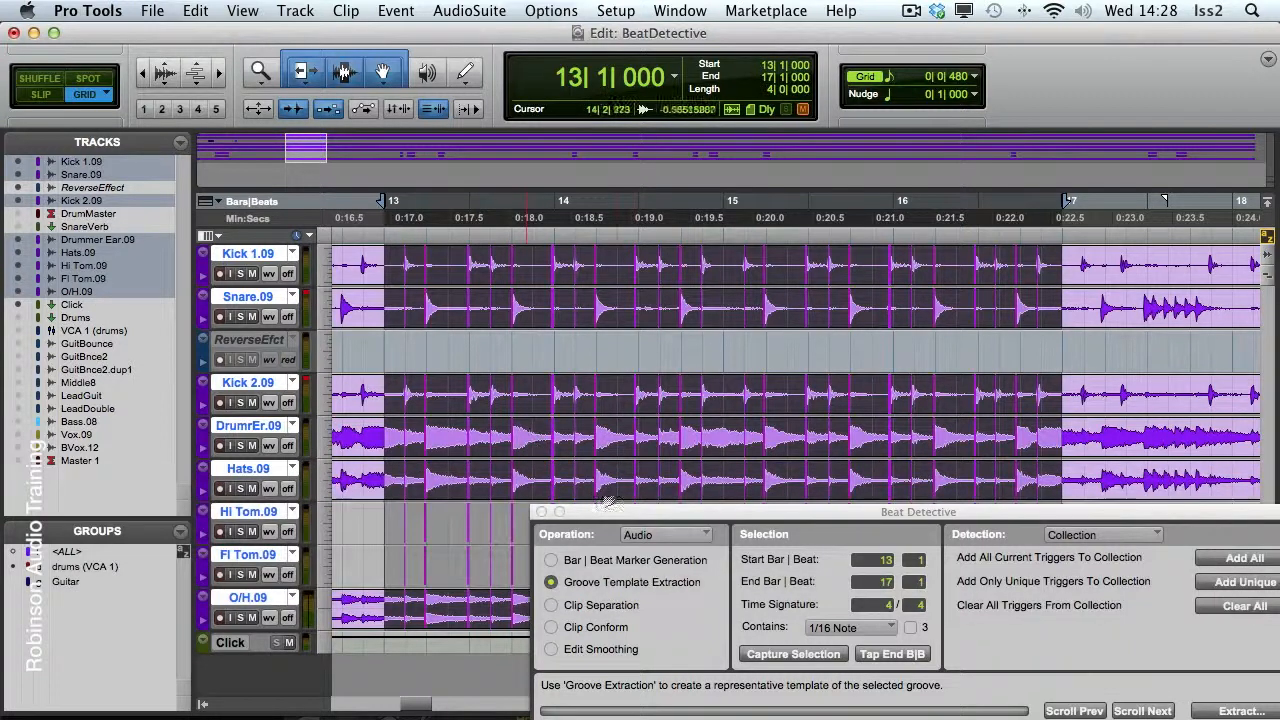
drag(623, 516, 150, 202)
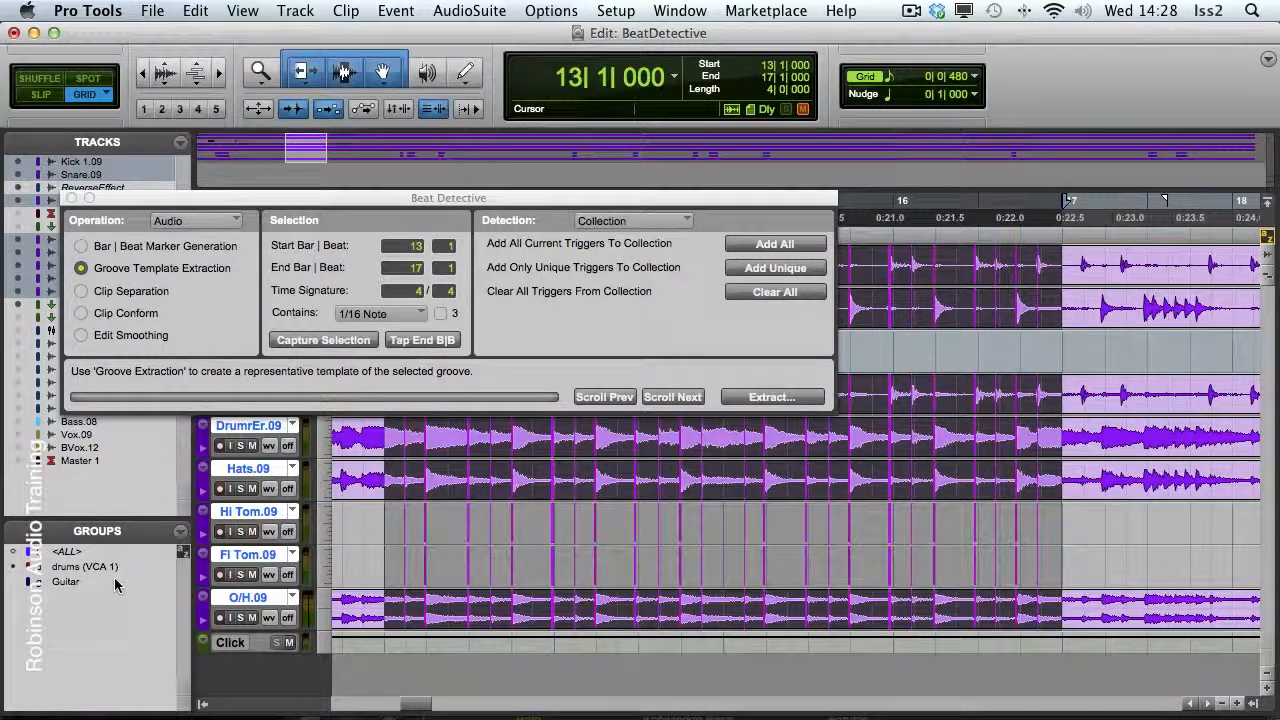
Separate the clips on all selected drum tracks at the collected triggers and switch the operation to Clip Conform.
drag(498, 198, 735, 329)
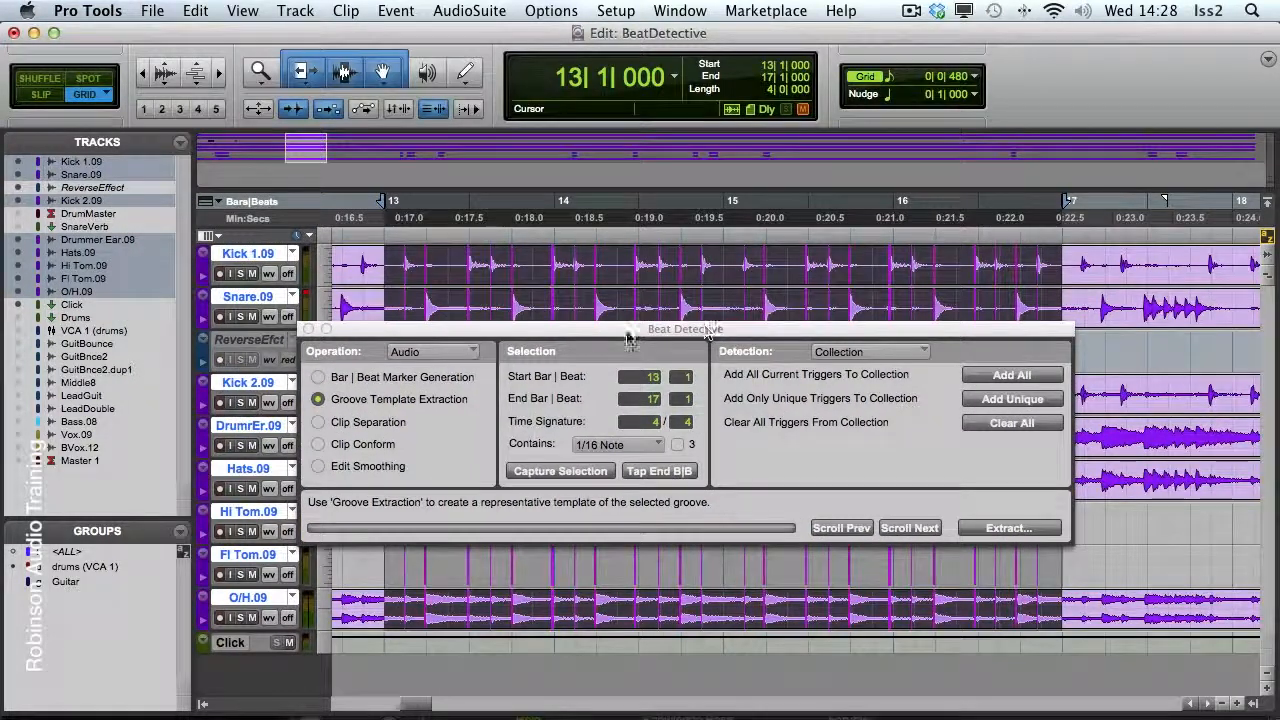
click(360, 422)
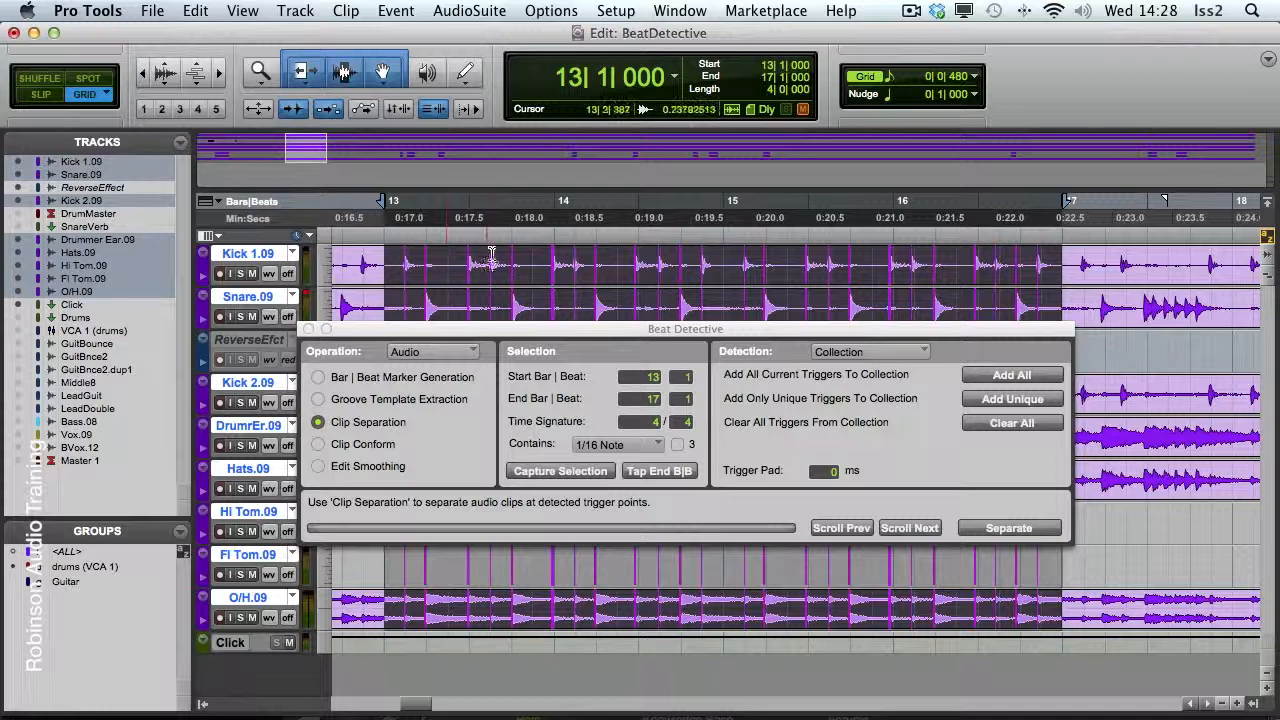
drag(530, 332, 645, 360)
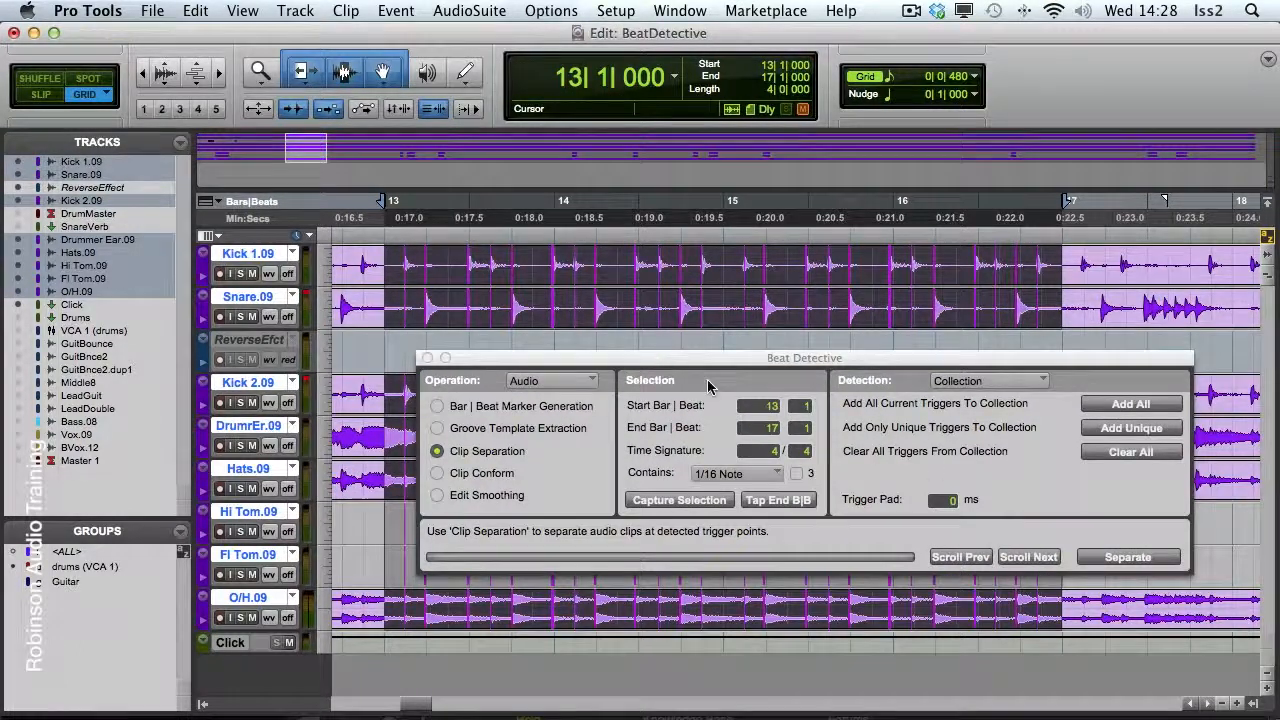
click(1128, 557)
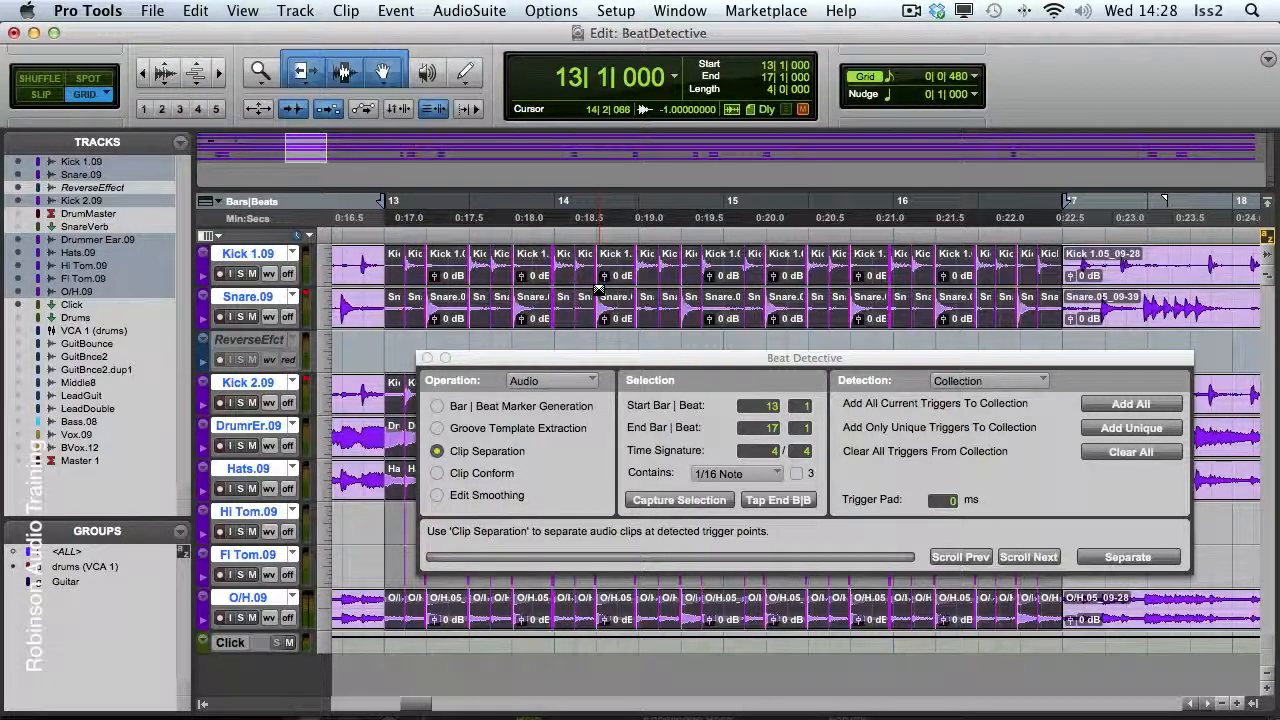
click(486, 476)
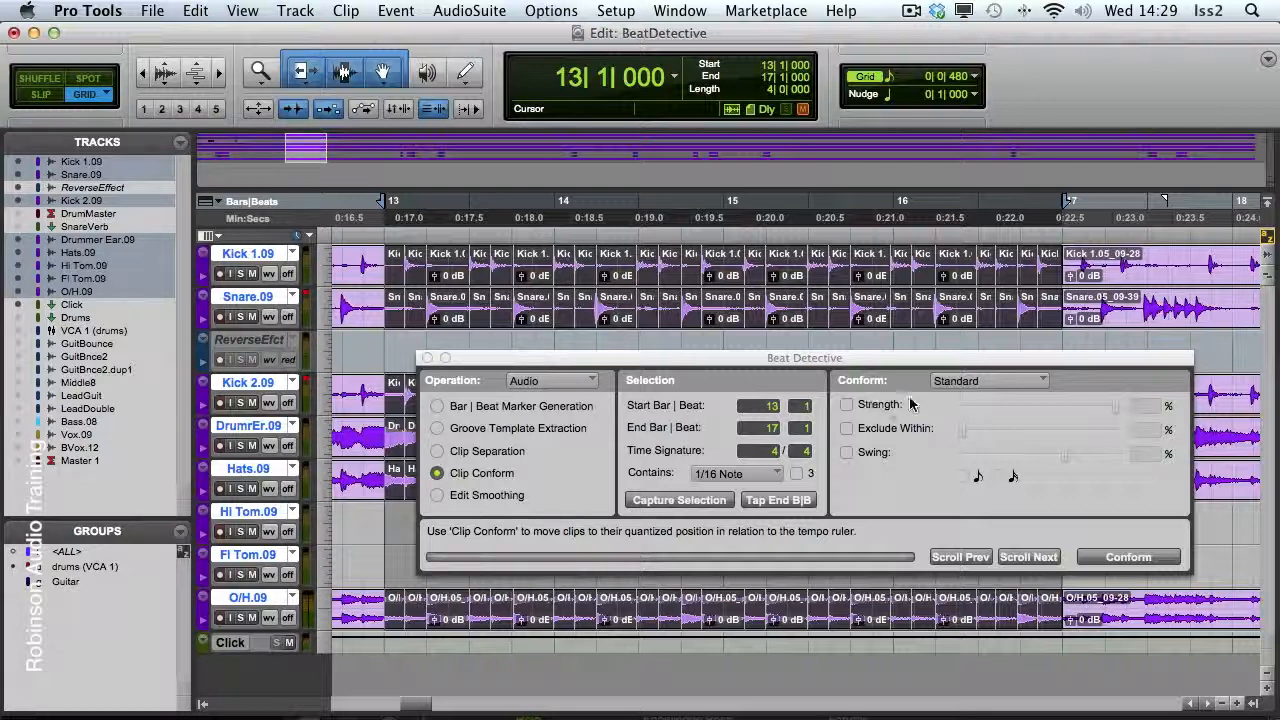
click(952, 382)
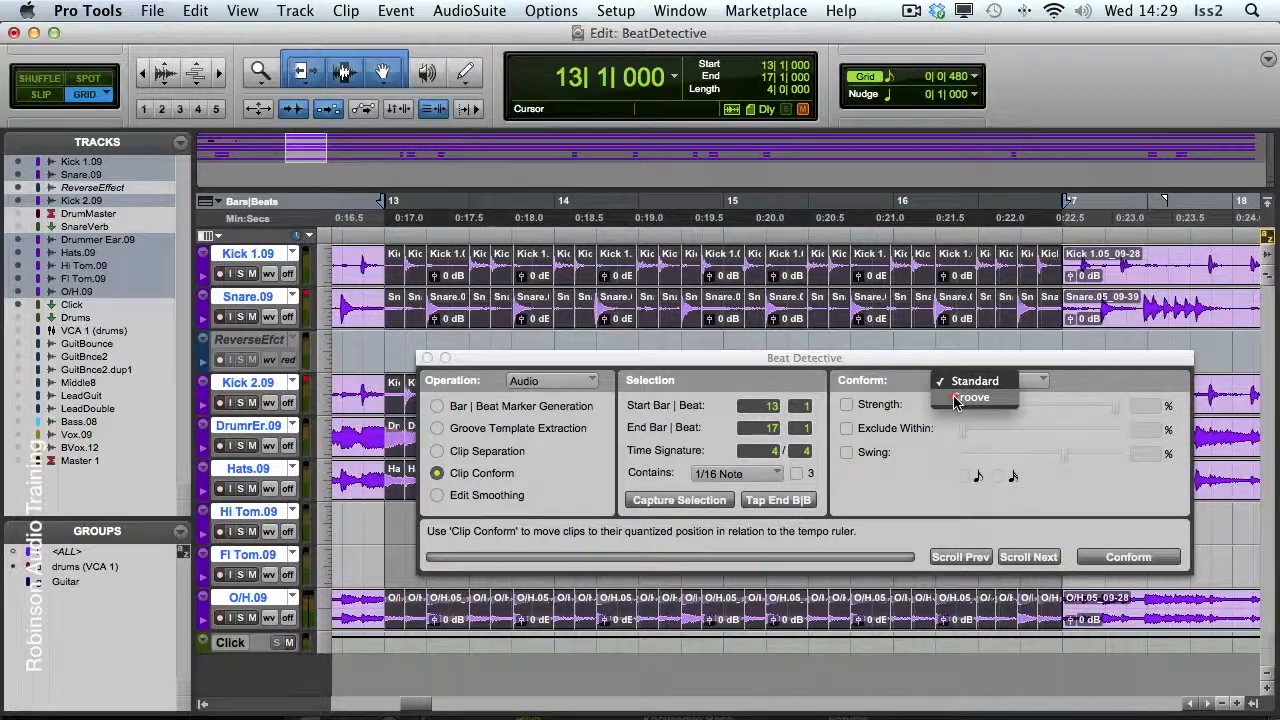
click(955, 398)
click(948, 406)
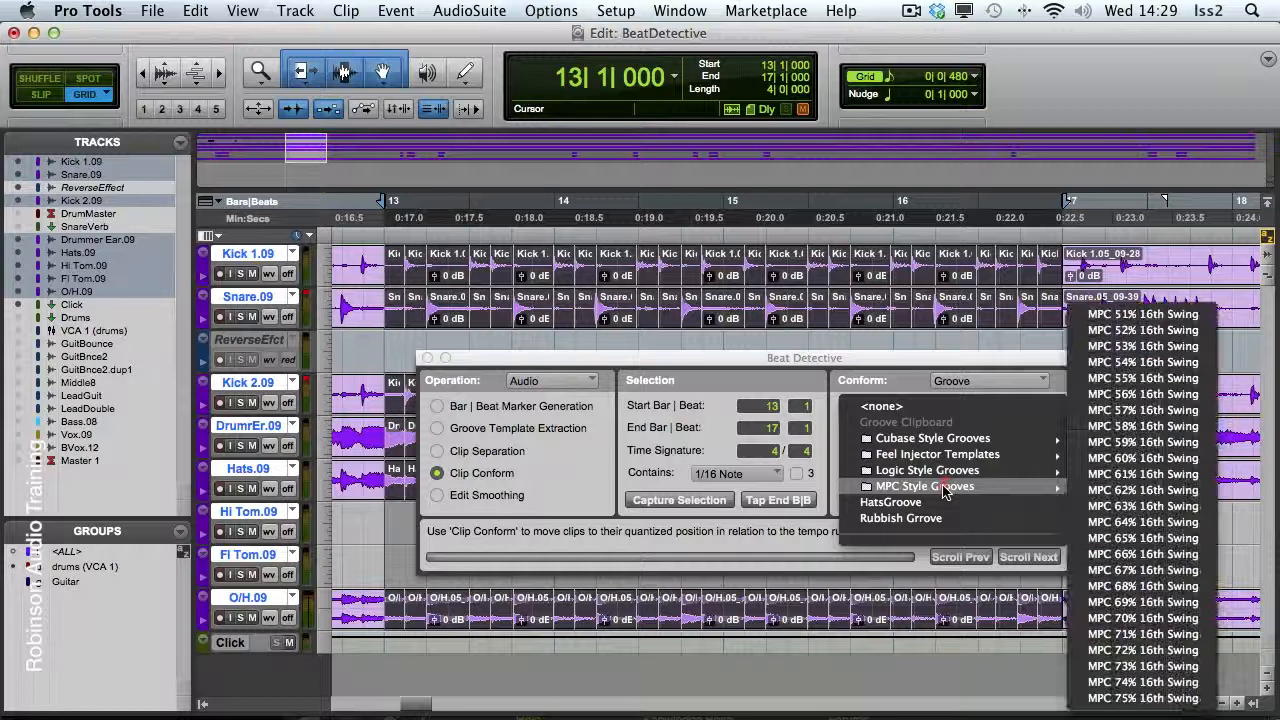
mouse_move(945, 446)
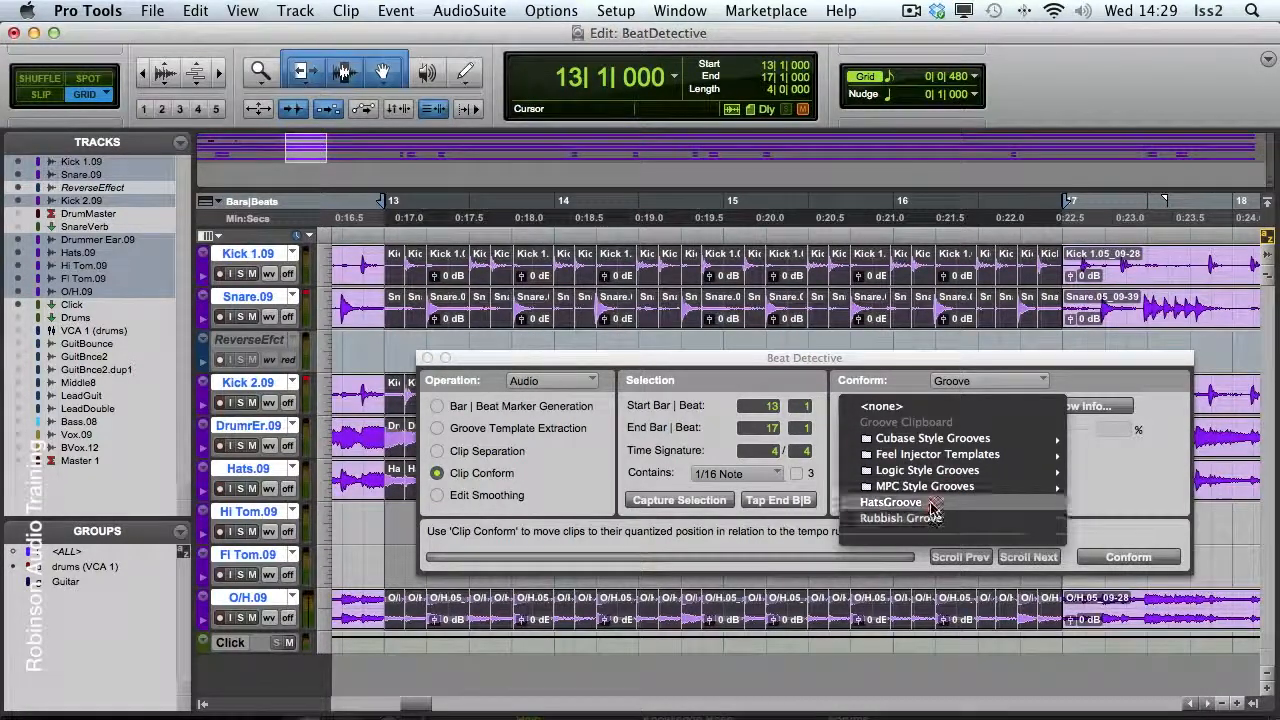
click(955, 406)
click(963, 385)
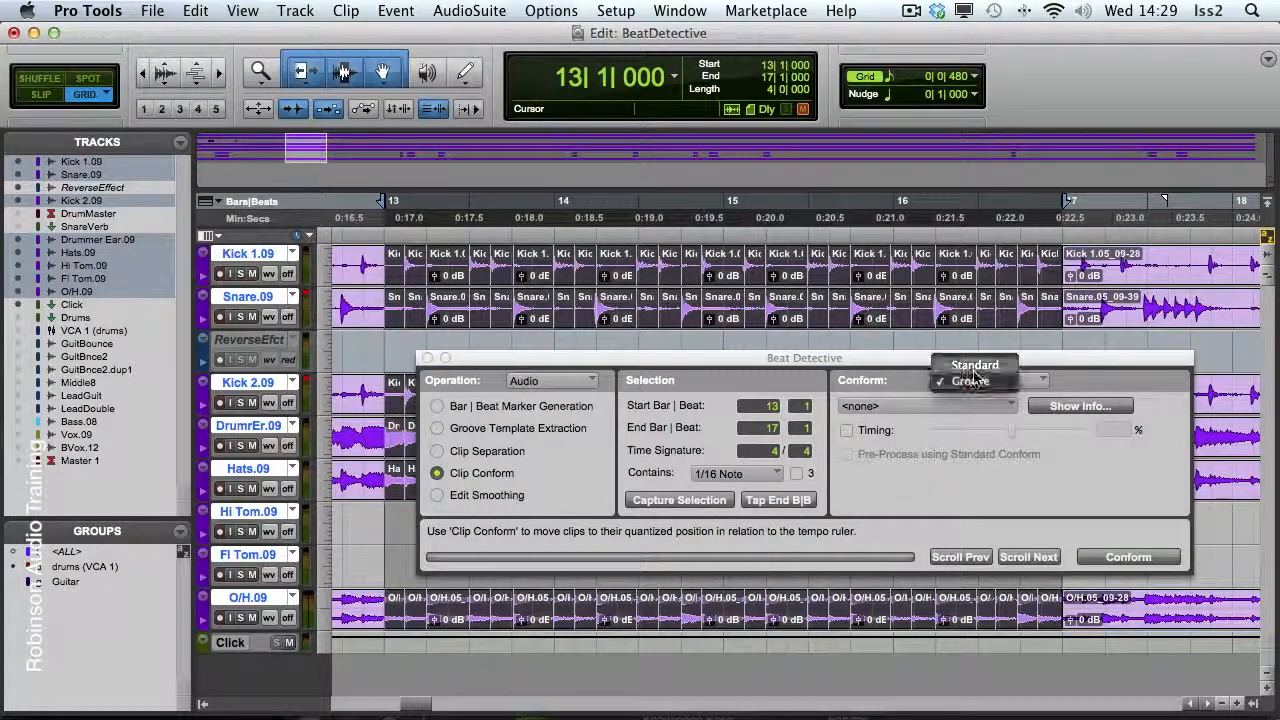
click(974, 365)
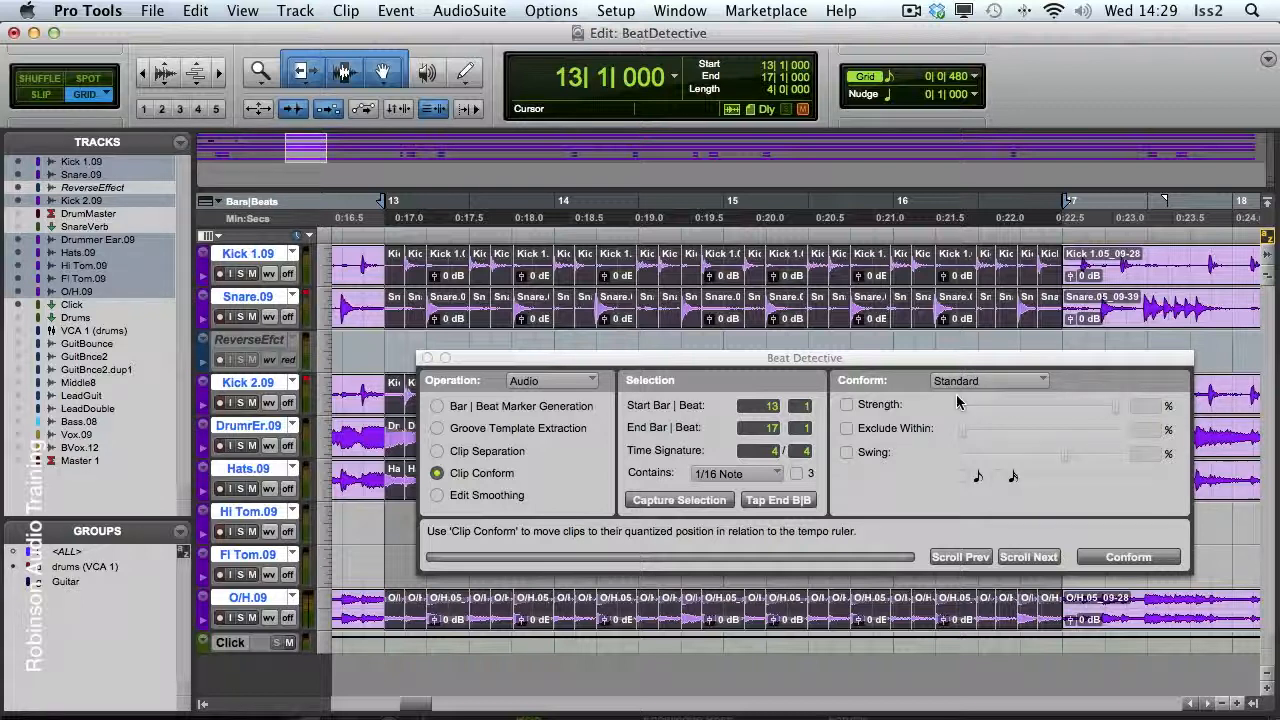
Conform the separated drum clips using Standard mode and play back the selection.
click(1118, 560)
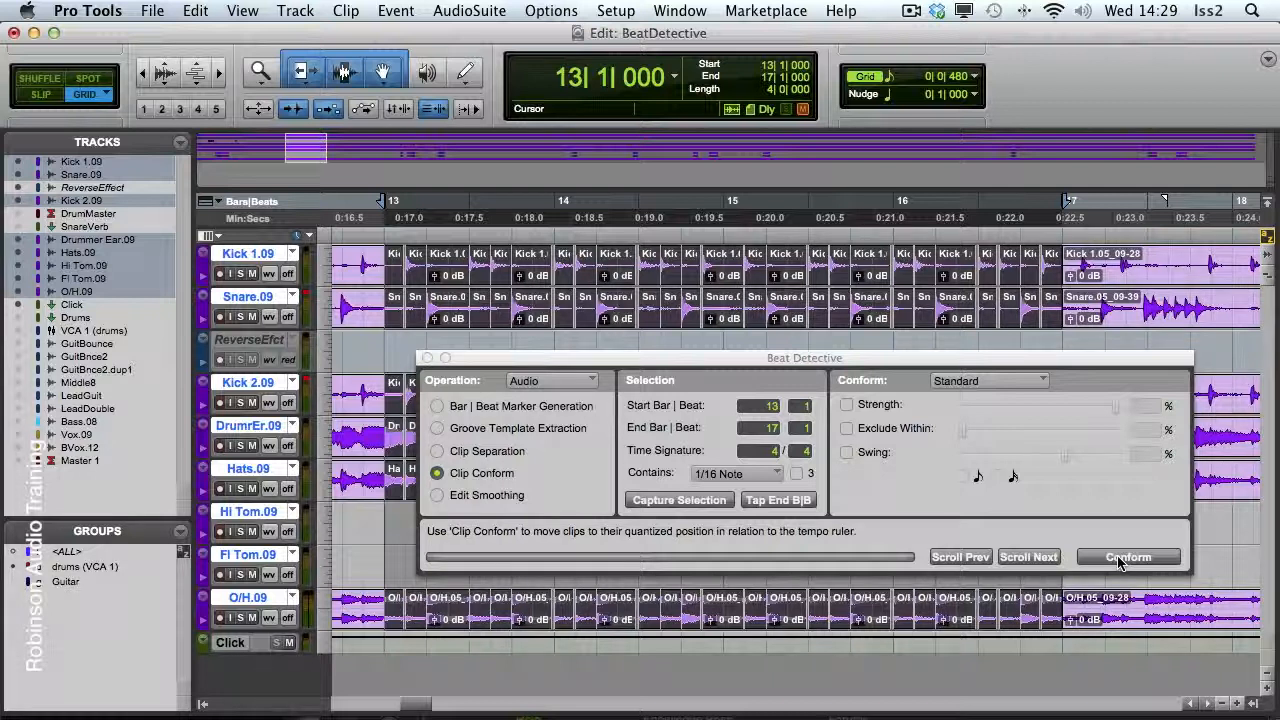
key(space)
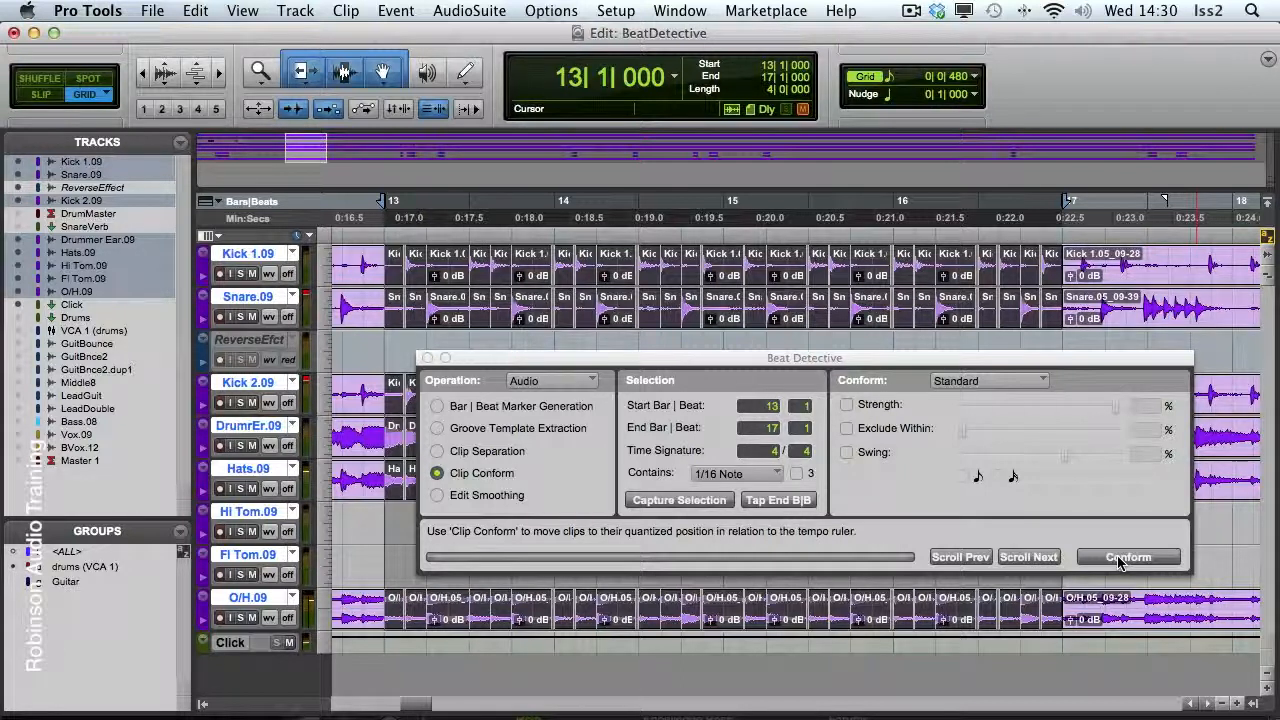
key(KP_7)
key(space)
Apply Edit Smoothing to the drum clips with Fill And Crossfade at a 5 ms crossfade length and play back the selection.
click(489, 496)
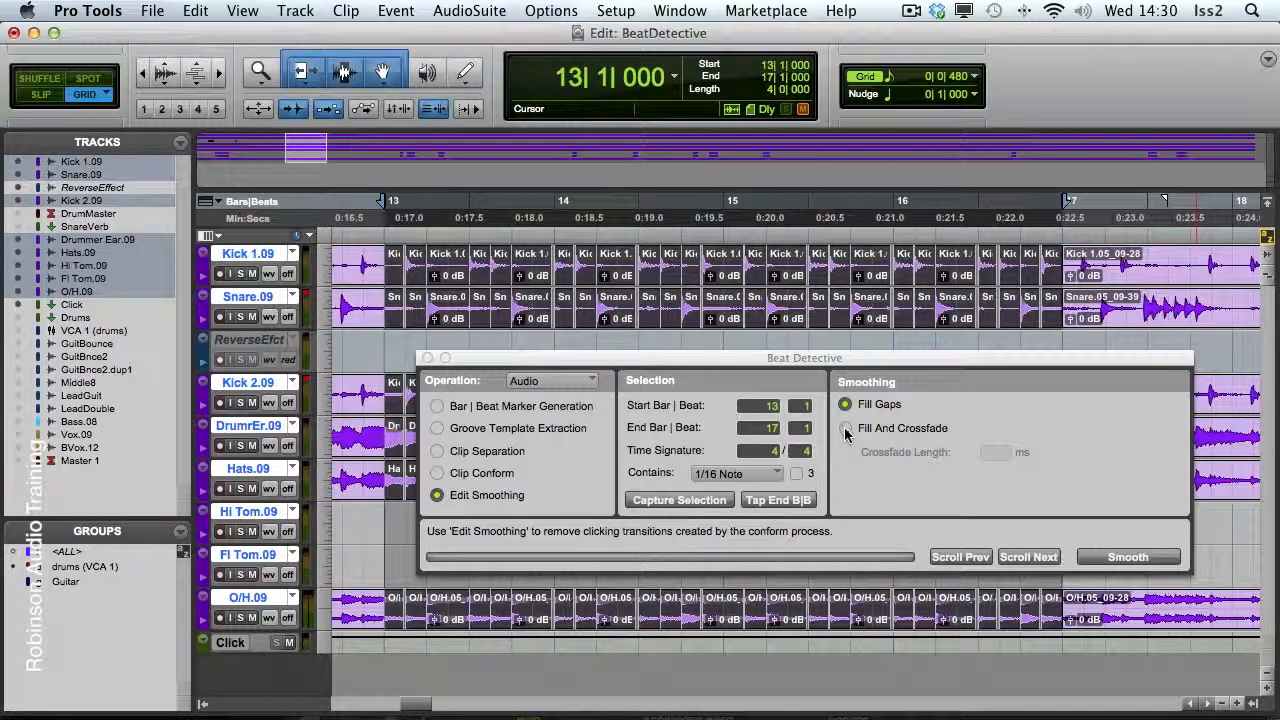
click(846, 429)
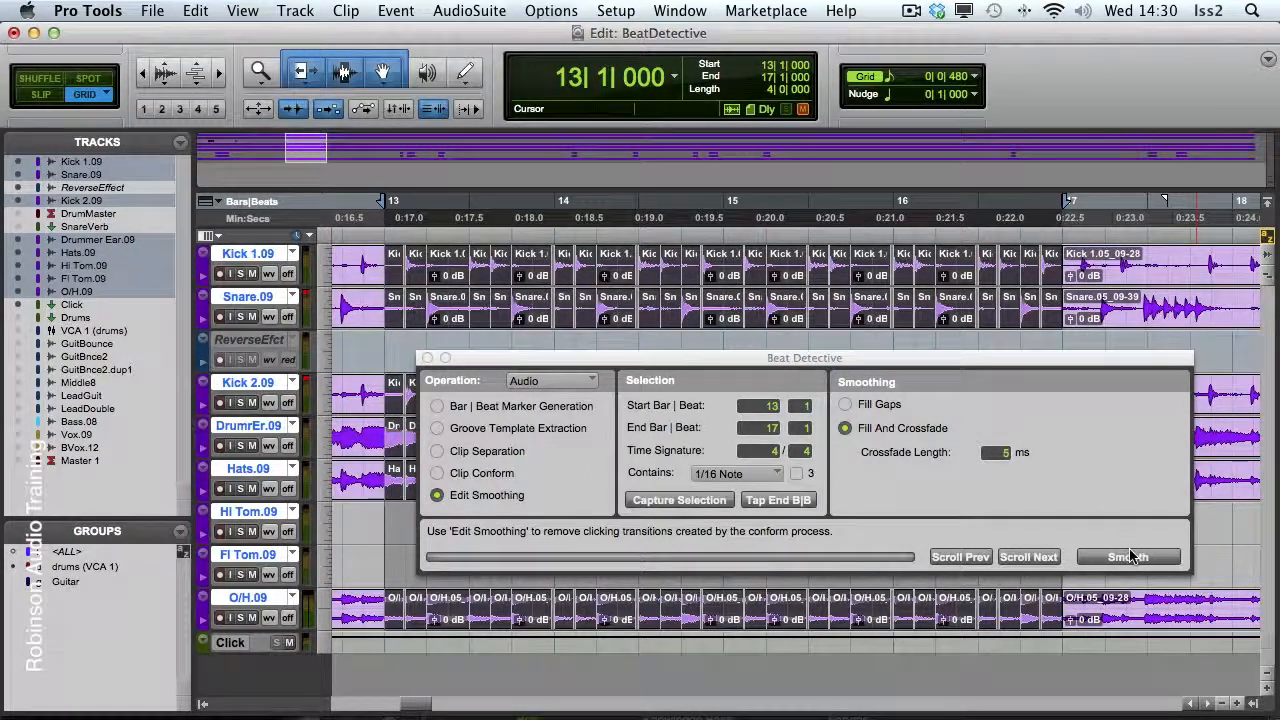
click(1130, 558)
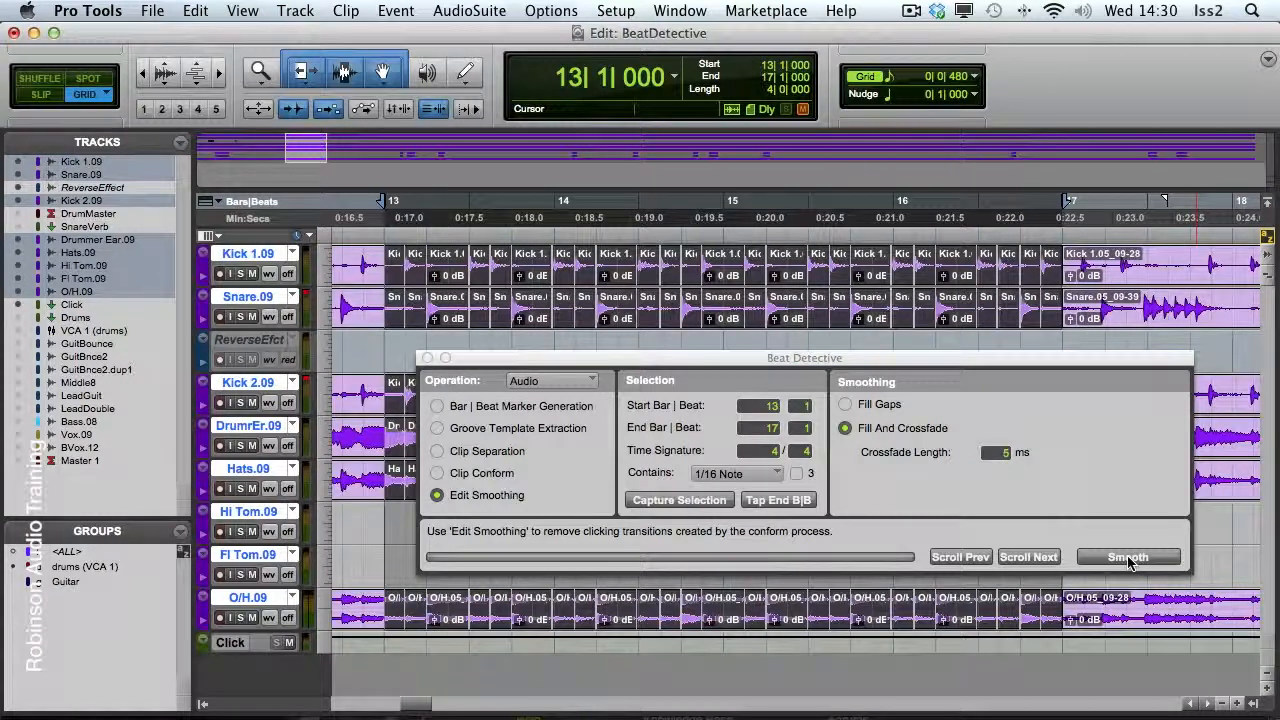
key(space)
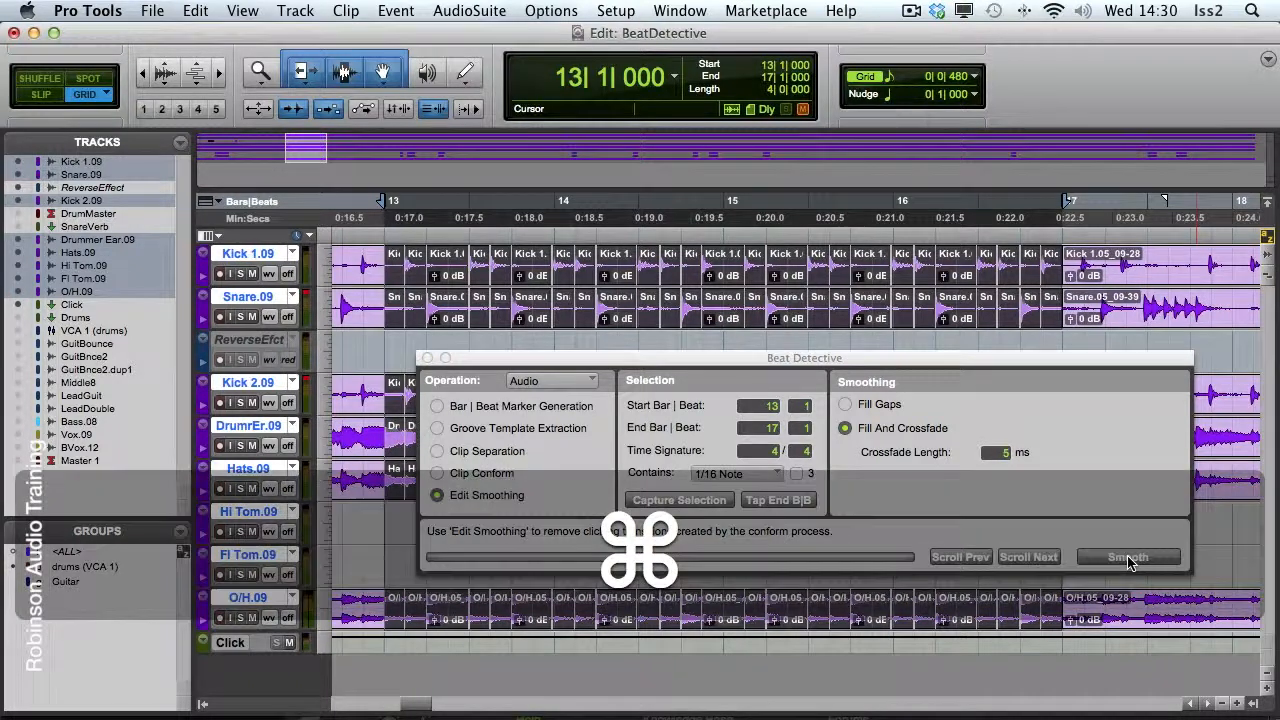
Close Beat Detective and set the height of all tracks to medium.
key(super+KP_8)
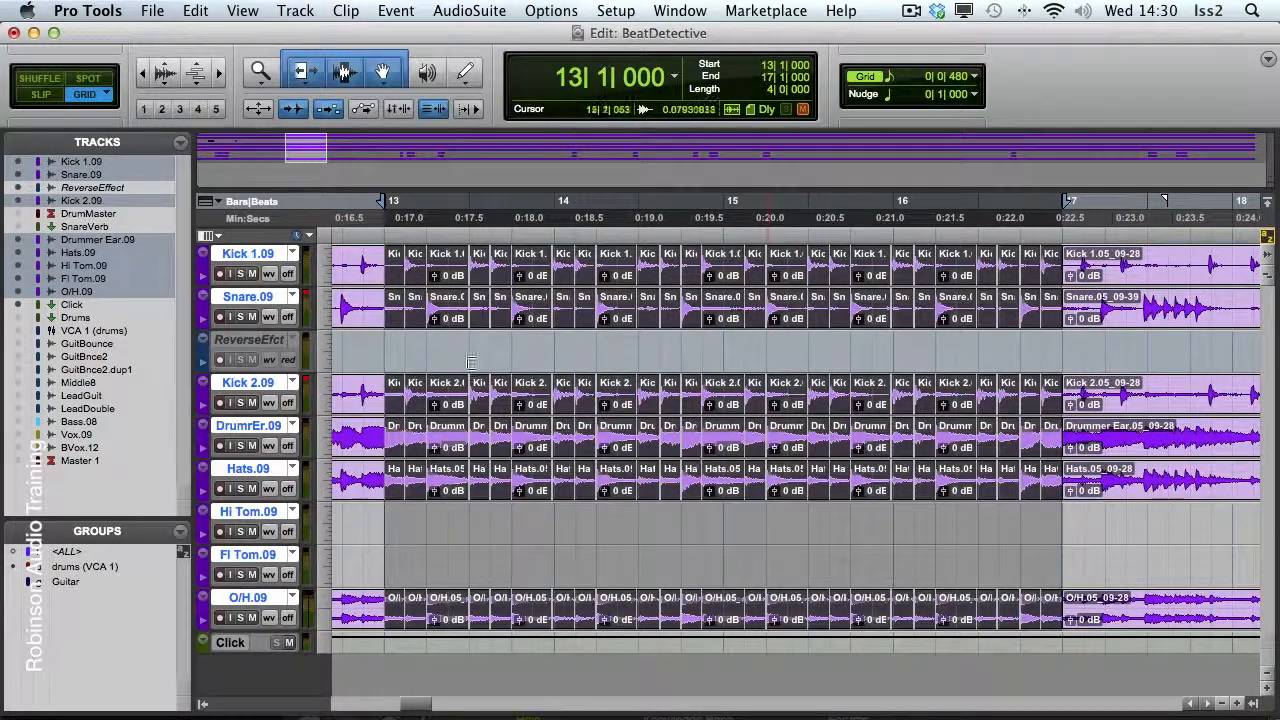
alt+click(323, 317)
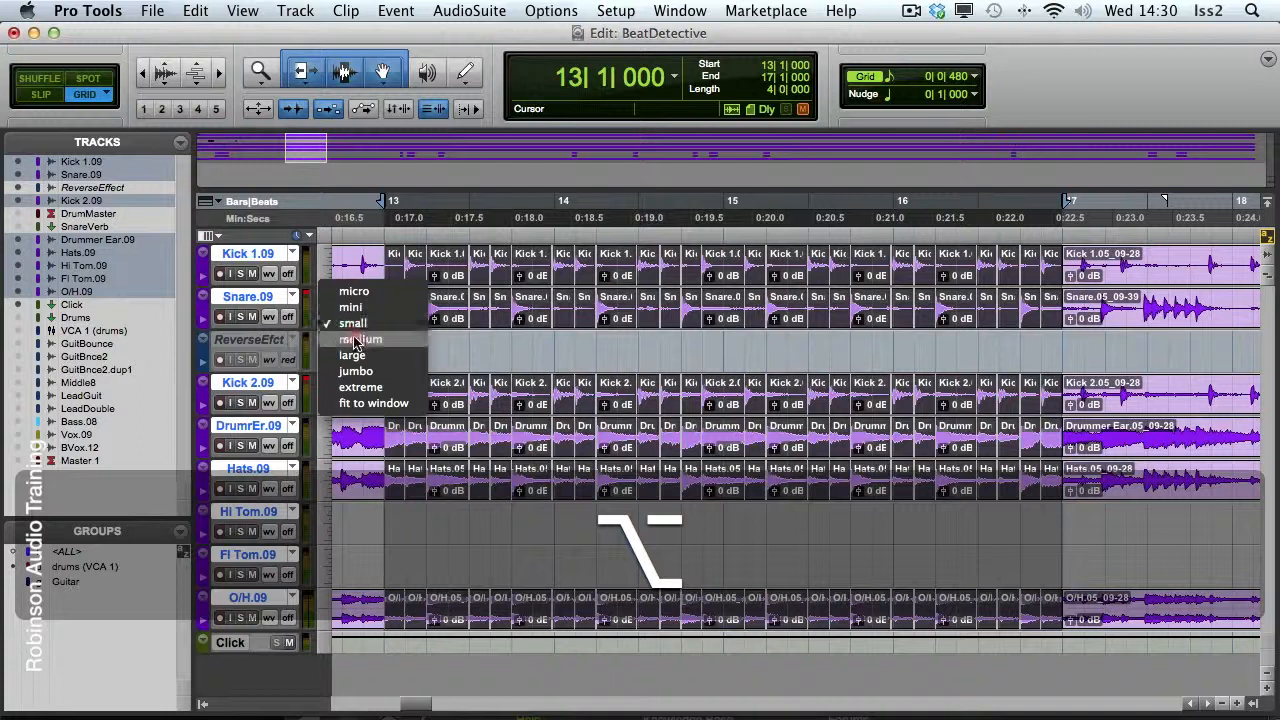
alt+click(355, 342)
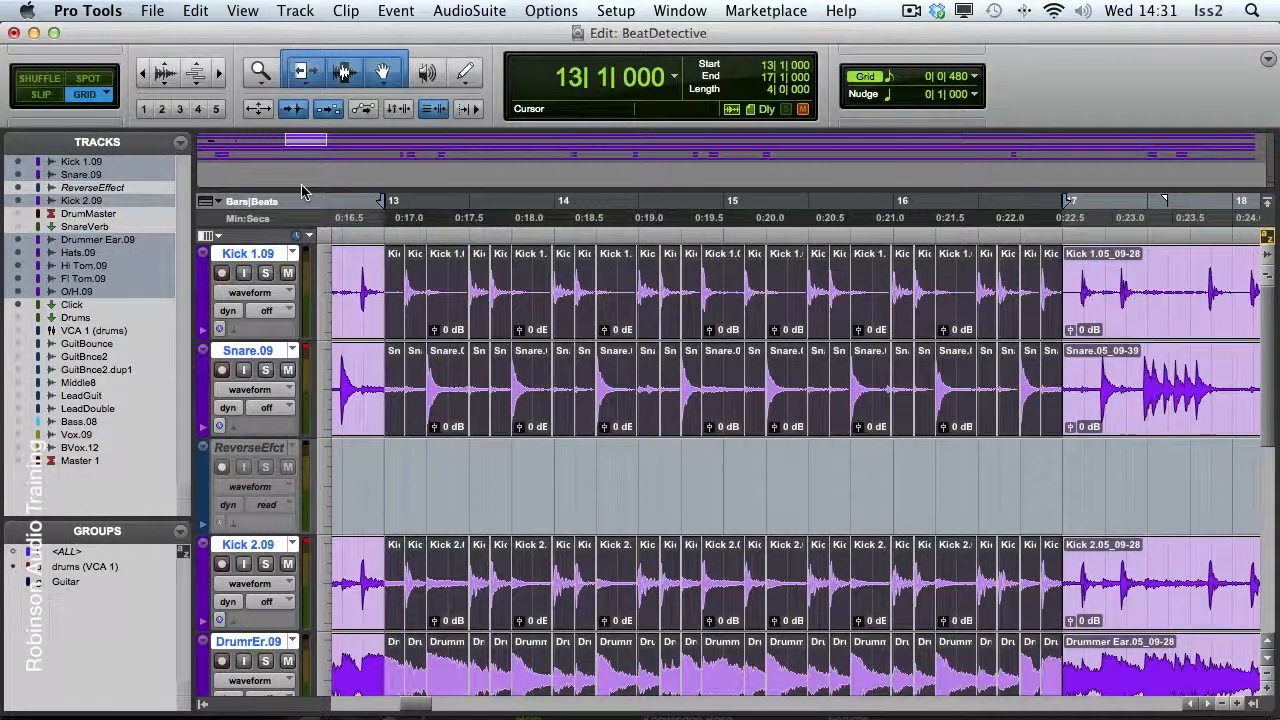
Enable the drums edit group, switch to Slip mode and extend the clip starts near bar 13 beat 2 back to 13|1|909.
key(t)
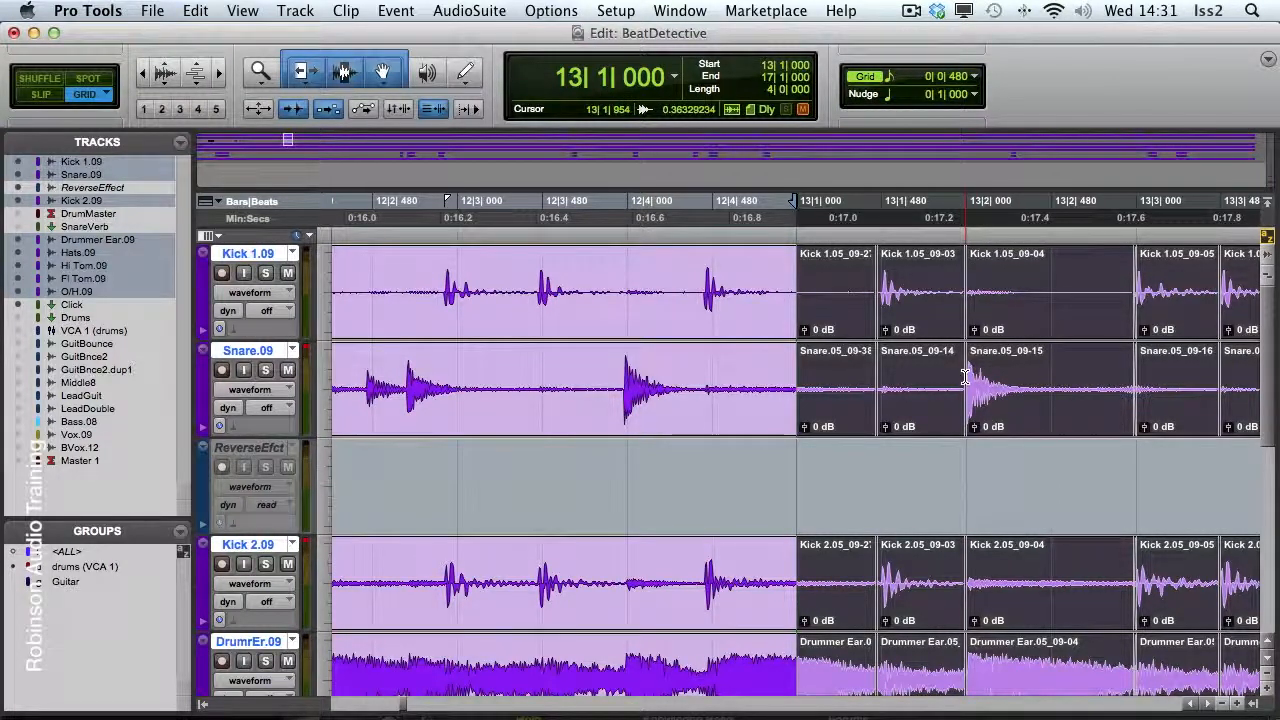
scroll(965, 378, down, 3)
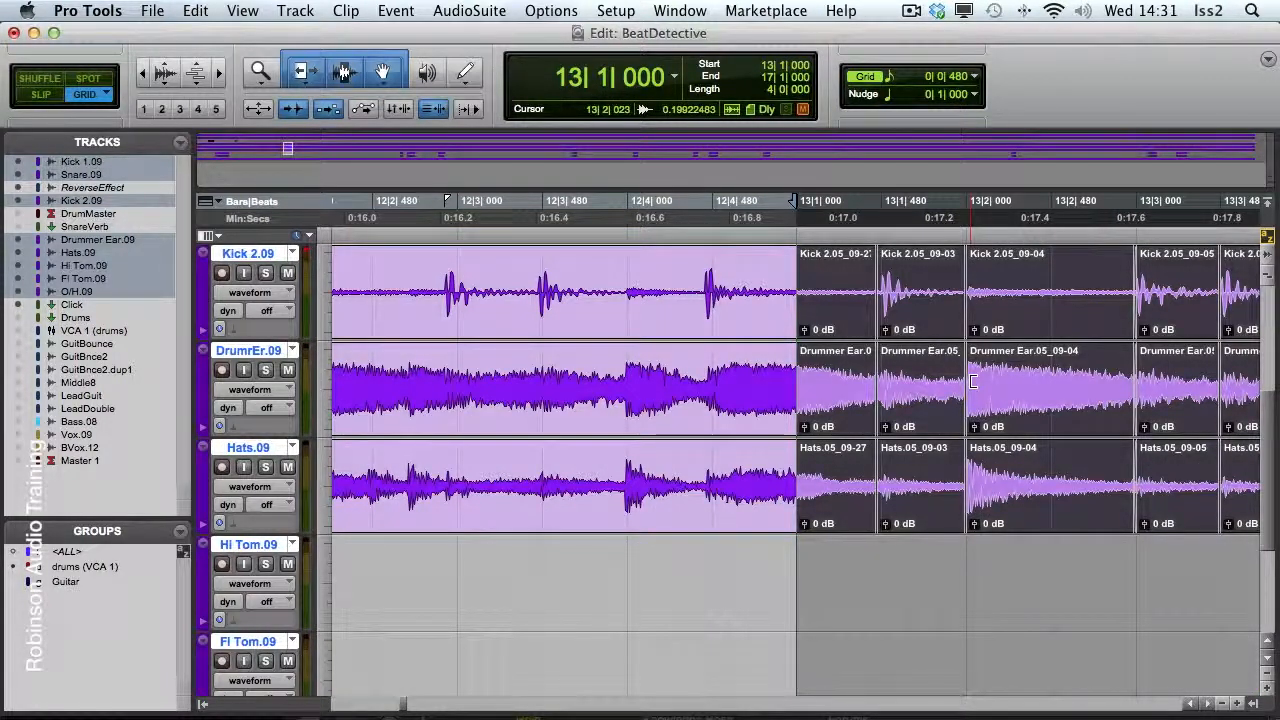
scroll(972, 381, up, 3)
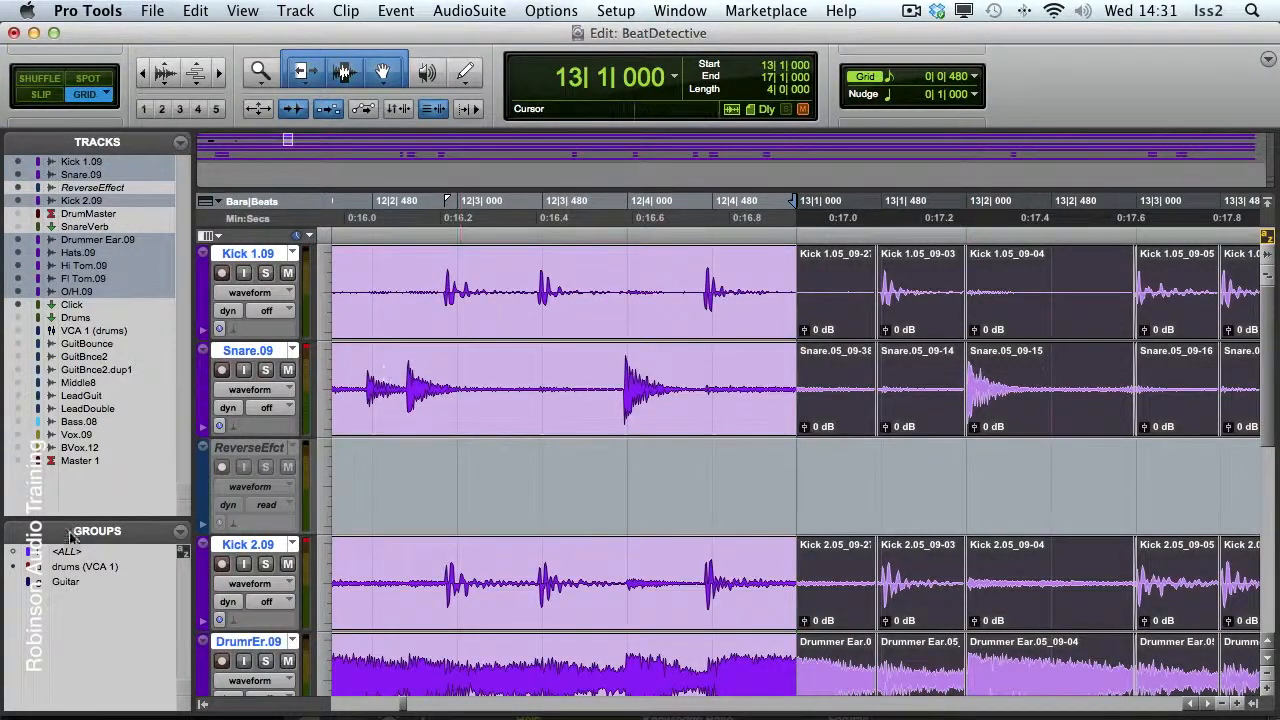
click(68, 567)
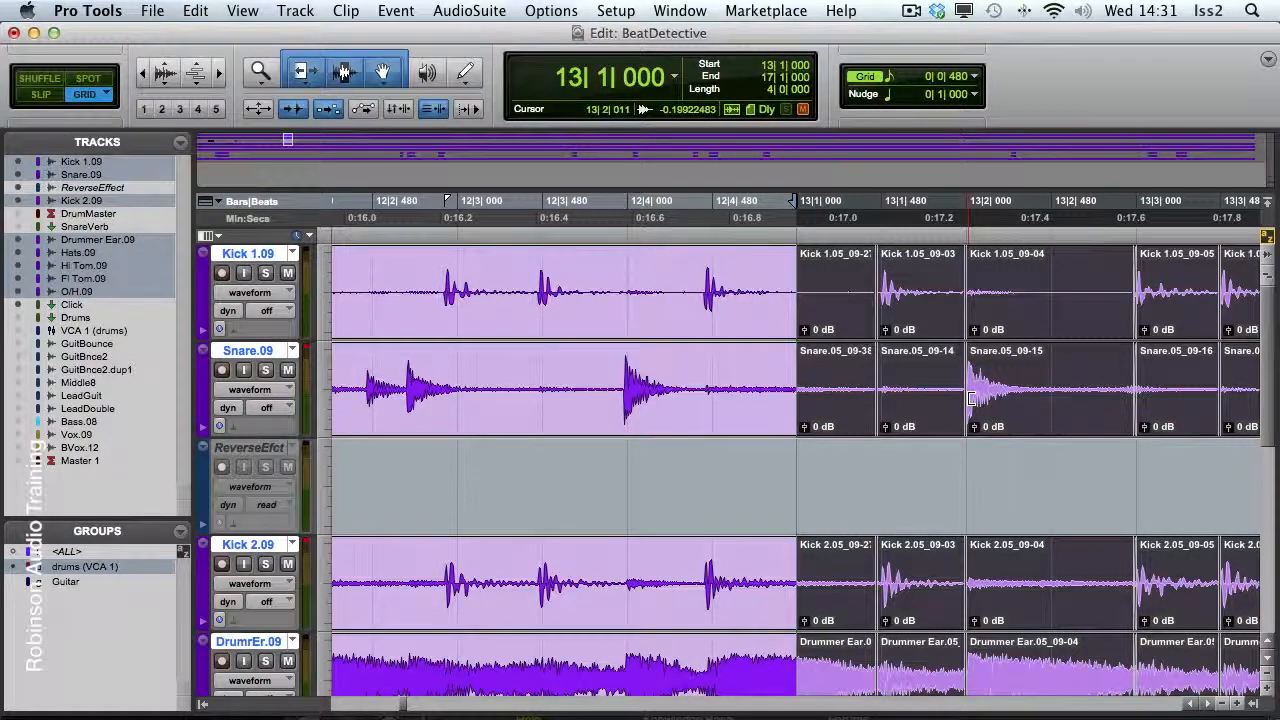
key(F2)
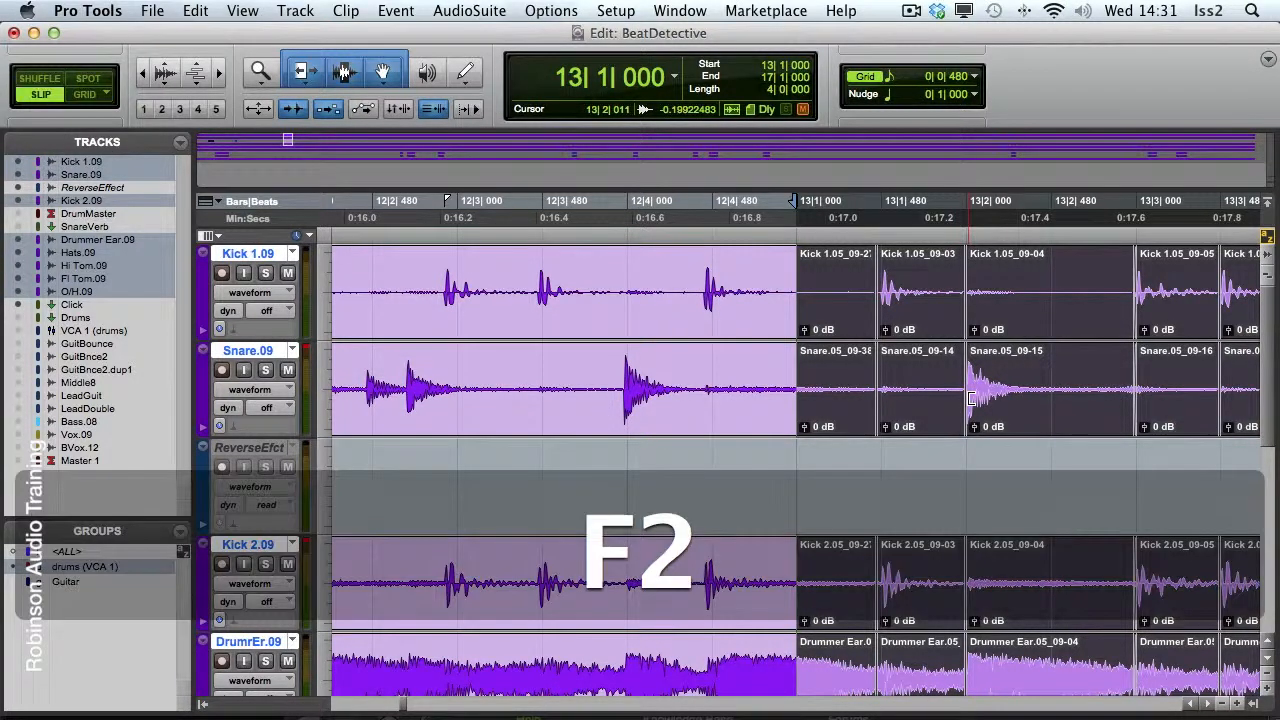
drag(970, 398, 958, 399)
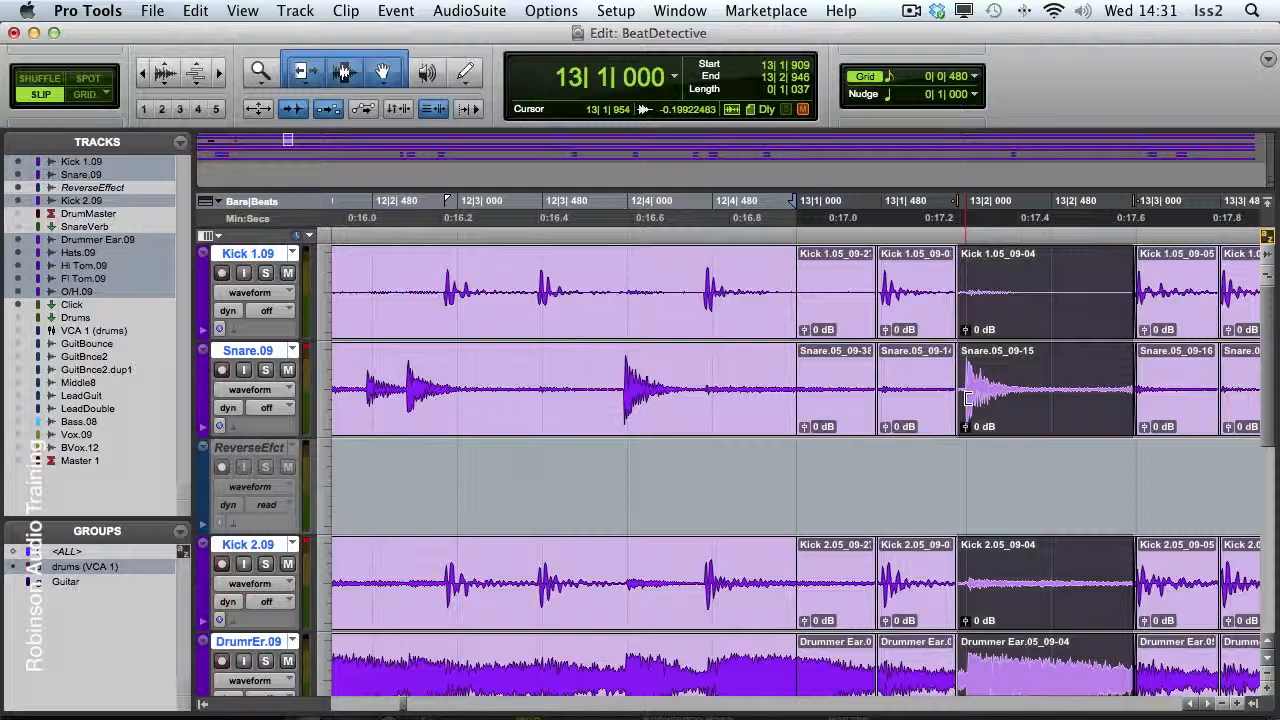
Turn off Tab to Transients and extend the drum clip starts at bar 13 beat 4 back to 13|3|925.
key(alt+super+Tab)
key(Tab)
key(Tab)
key(Tab)
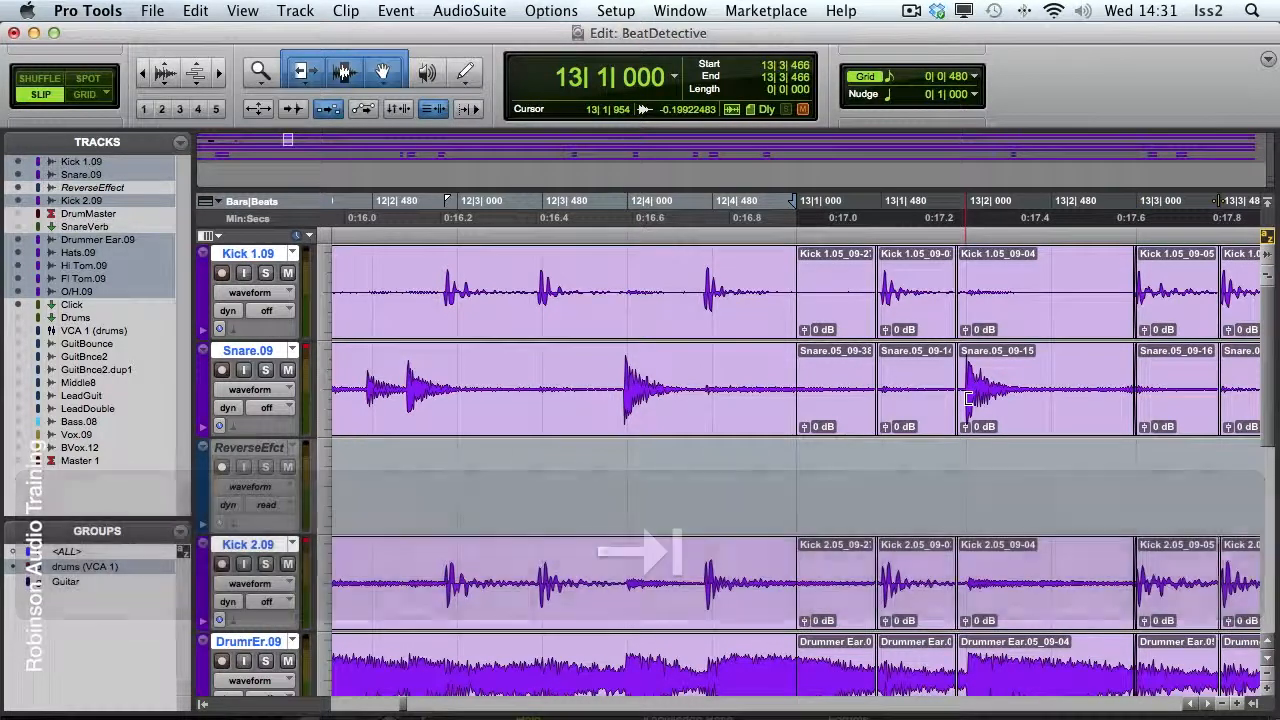
key(Tab)
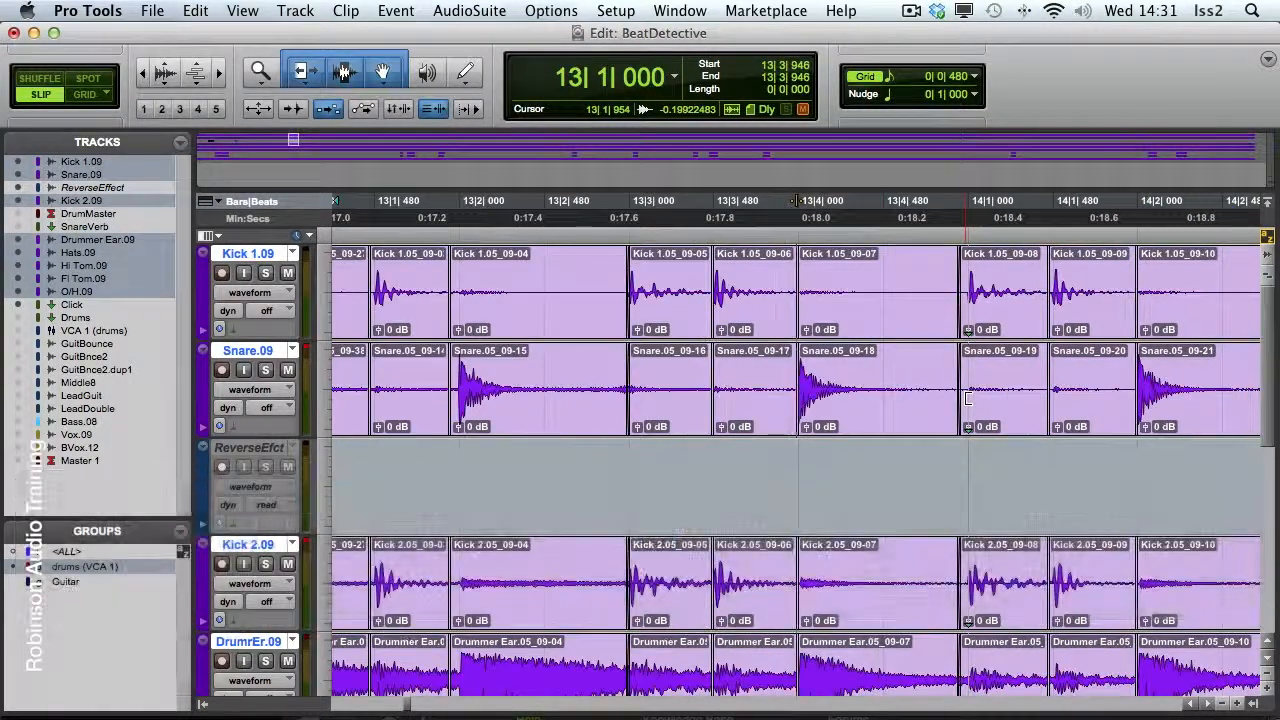
drag(801, 394, 796, 394)
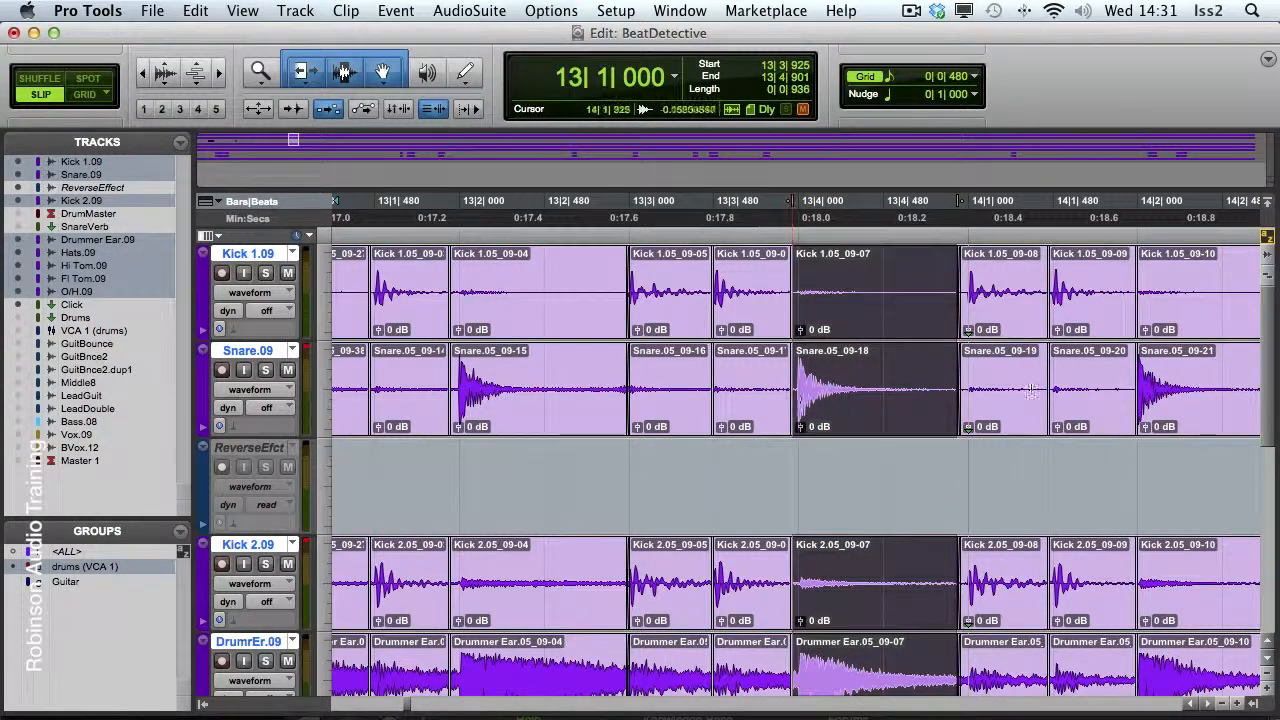
Extend the drum clip starts at bar 14 beat 2 back to 14|1|907 and those at beat 4 slightly ahead of the snare hit.
click(1137, 392)
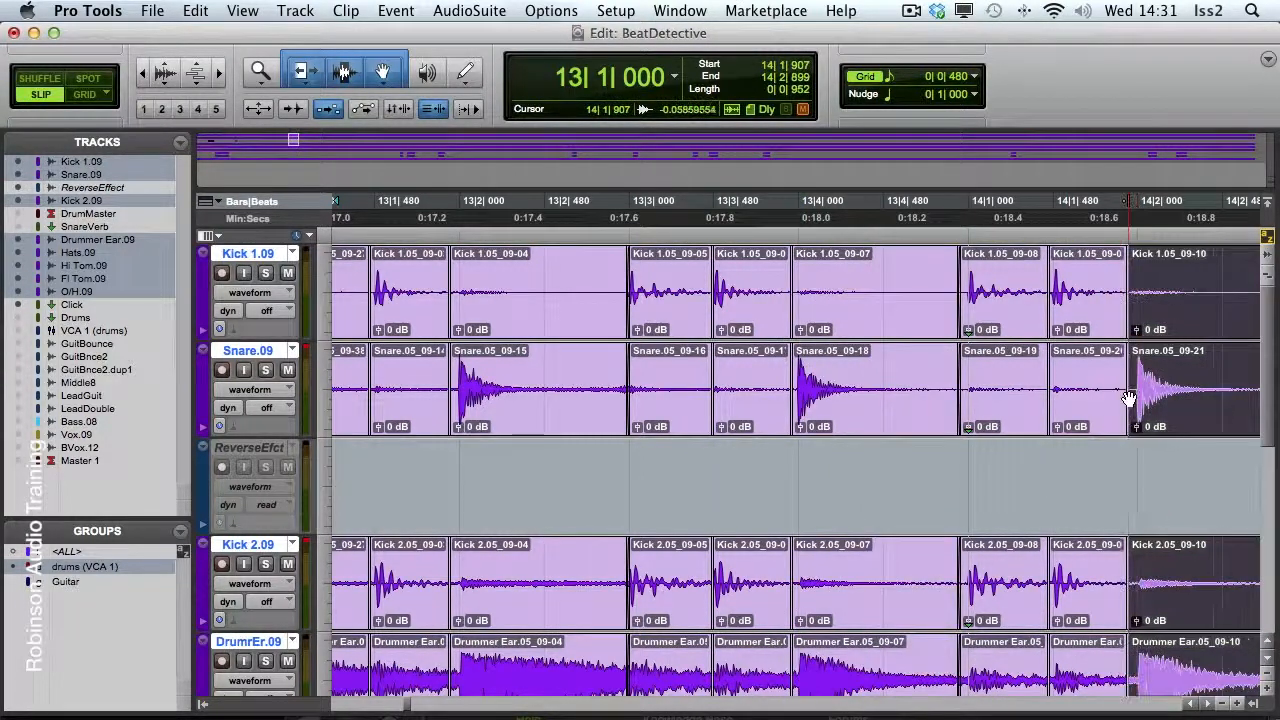
key(Tab)
drag(979, 401, 969, 401)
Extend the drum clip starts slightly earlier at bar 15 beat 4, at 16|2 to 16|1|914, and at the kick near 15|1|480 to 15|1|429.
key(Tab)
key(Tab)
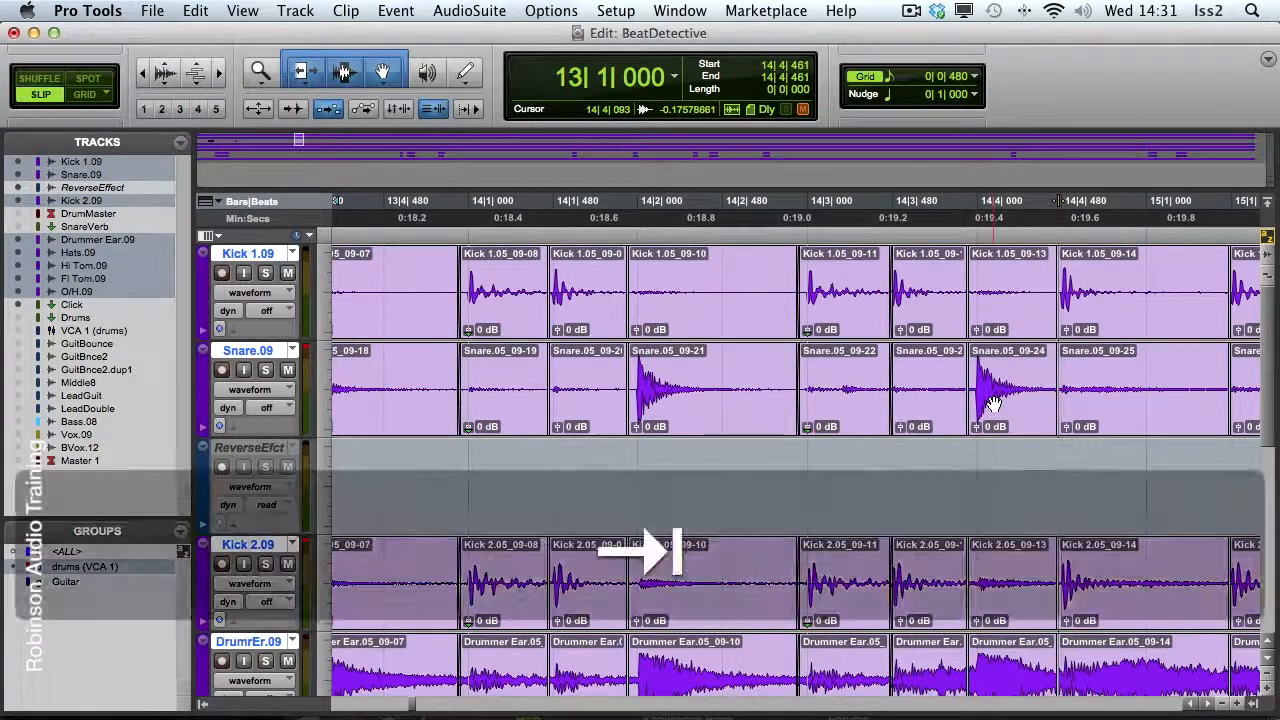
key(Tab)
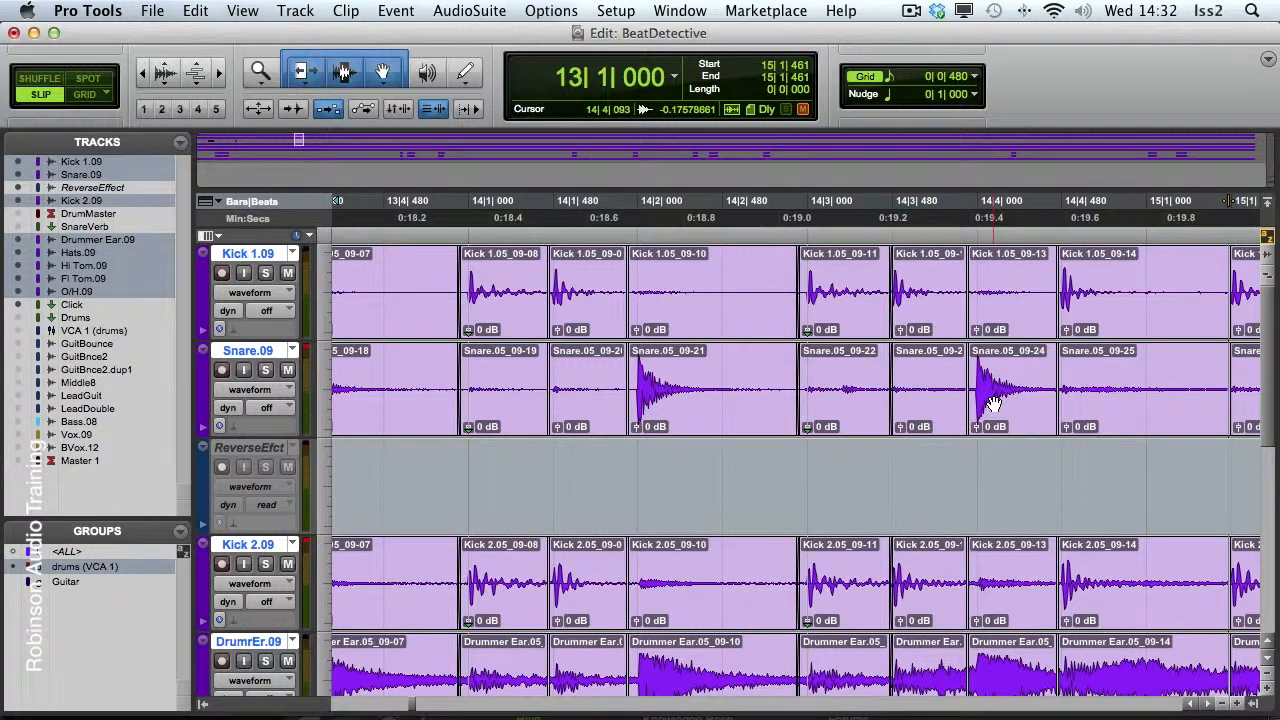
key(alt)
key(alt+Page_Down)
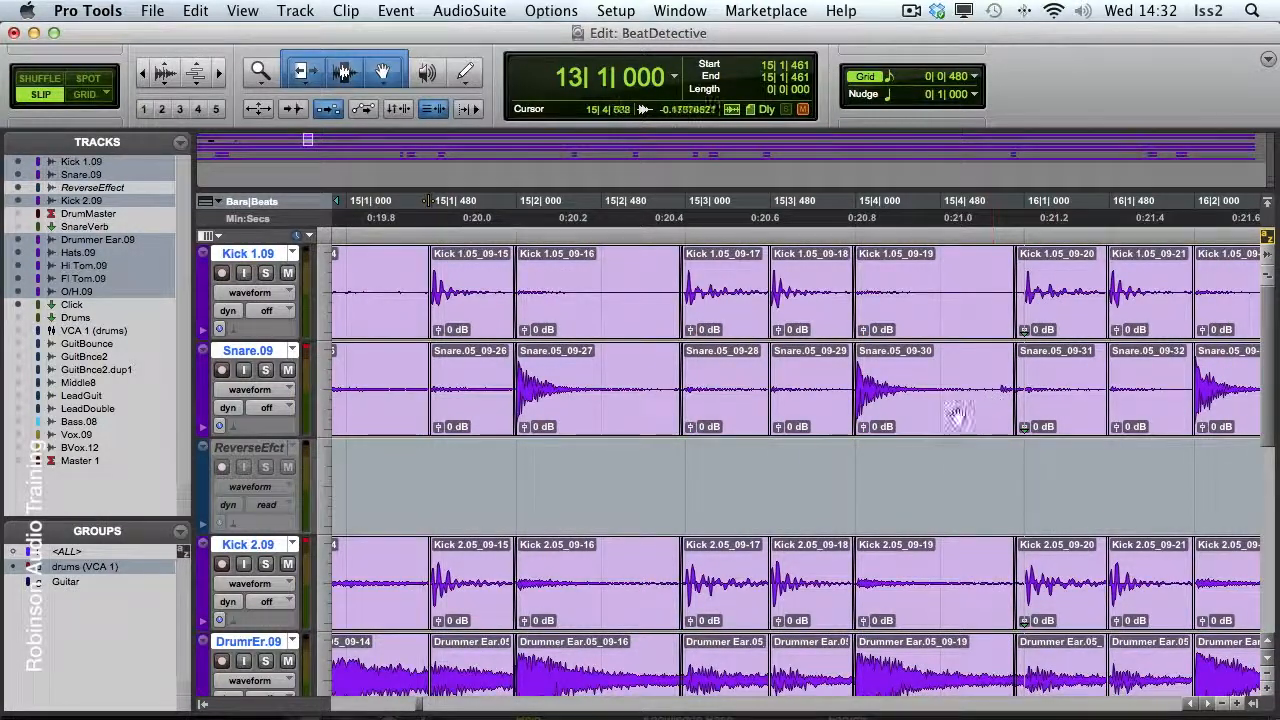
drag(862, 397, 848, 396)
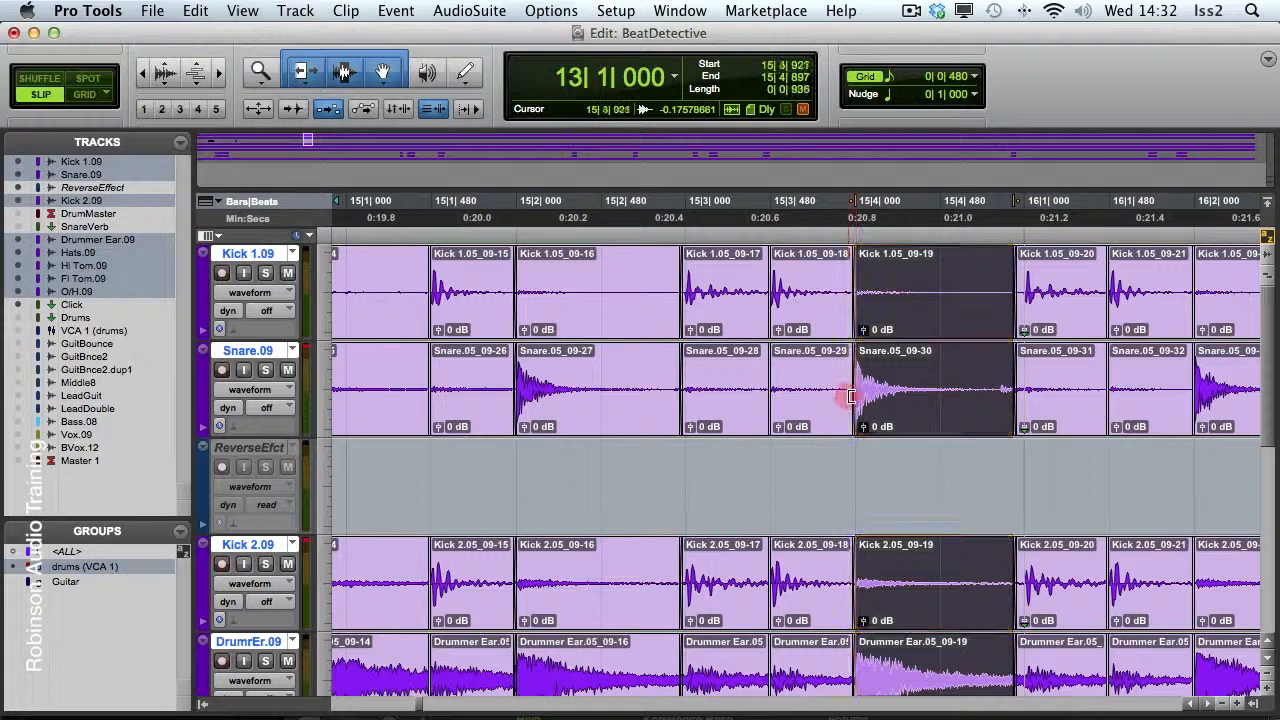
drag(1196, 388, 1187, 388)
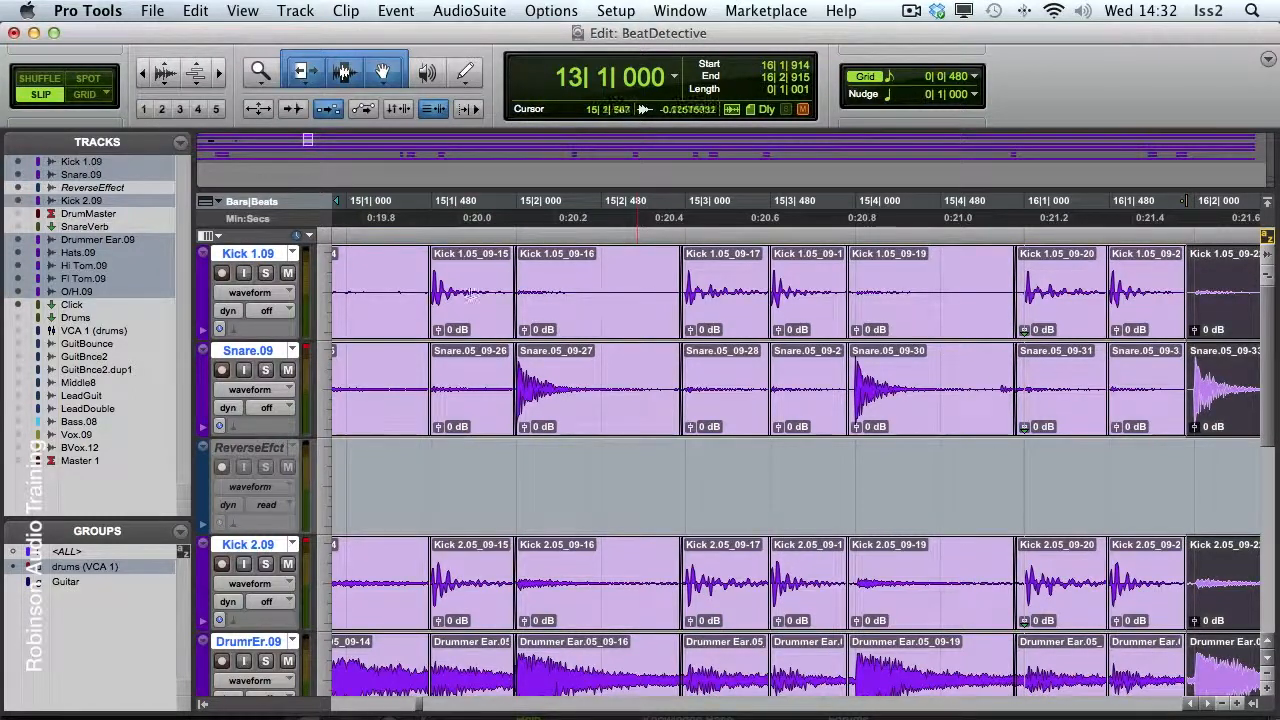
drag(437, 292, 422, 289)
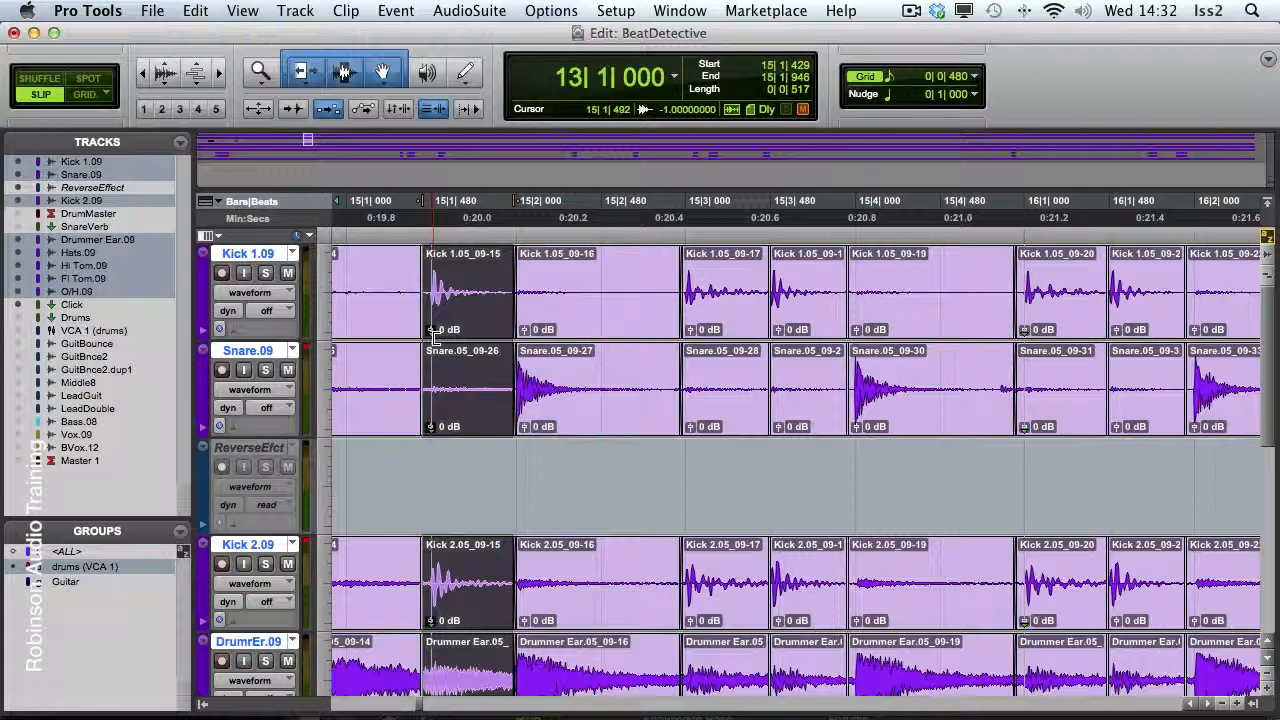
Review the Trigger Pad setting of Beat Detective's Clip Separation operation and close the window.
key(super+KP_8)
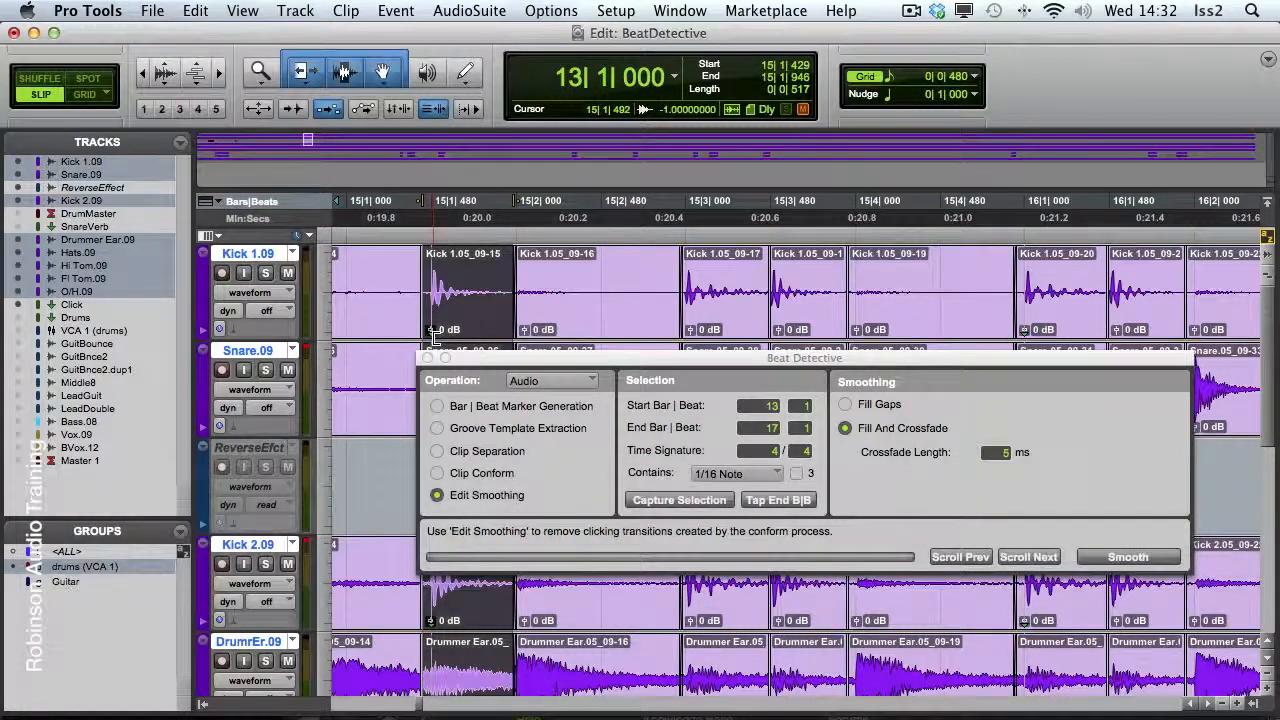
click(486, 451)
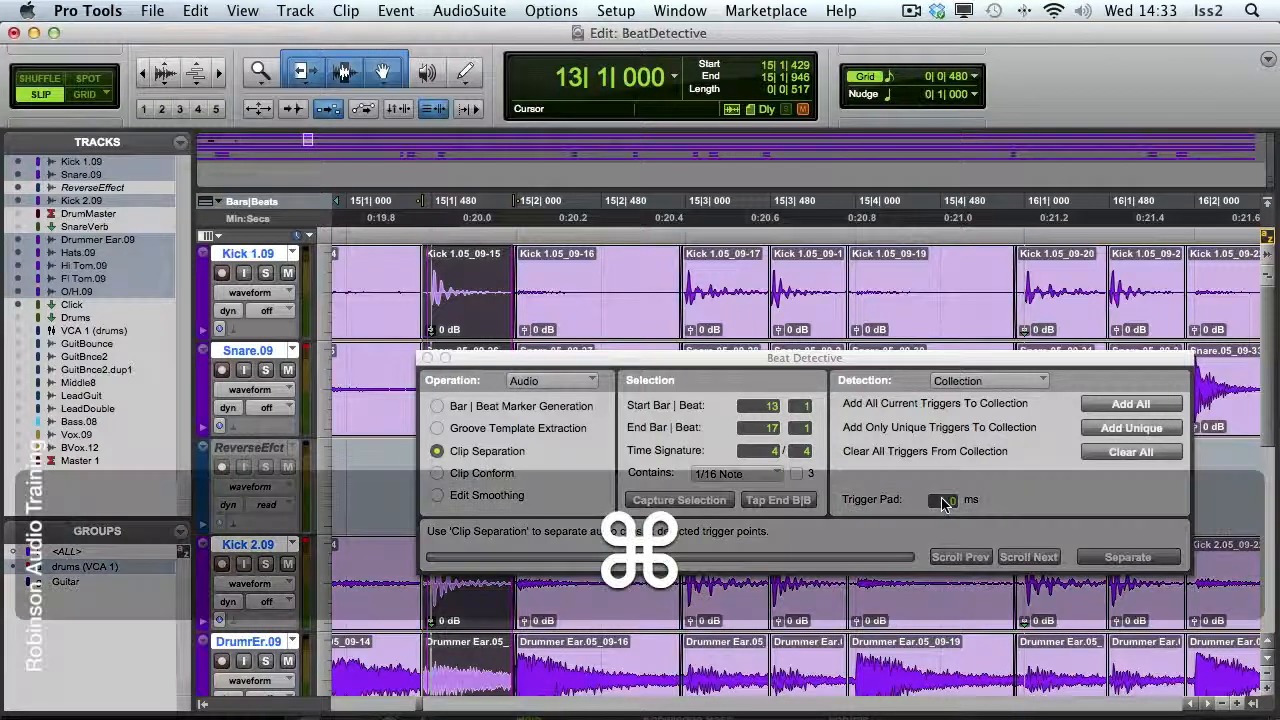
key(super+KP_8)
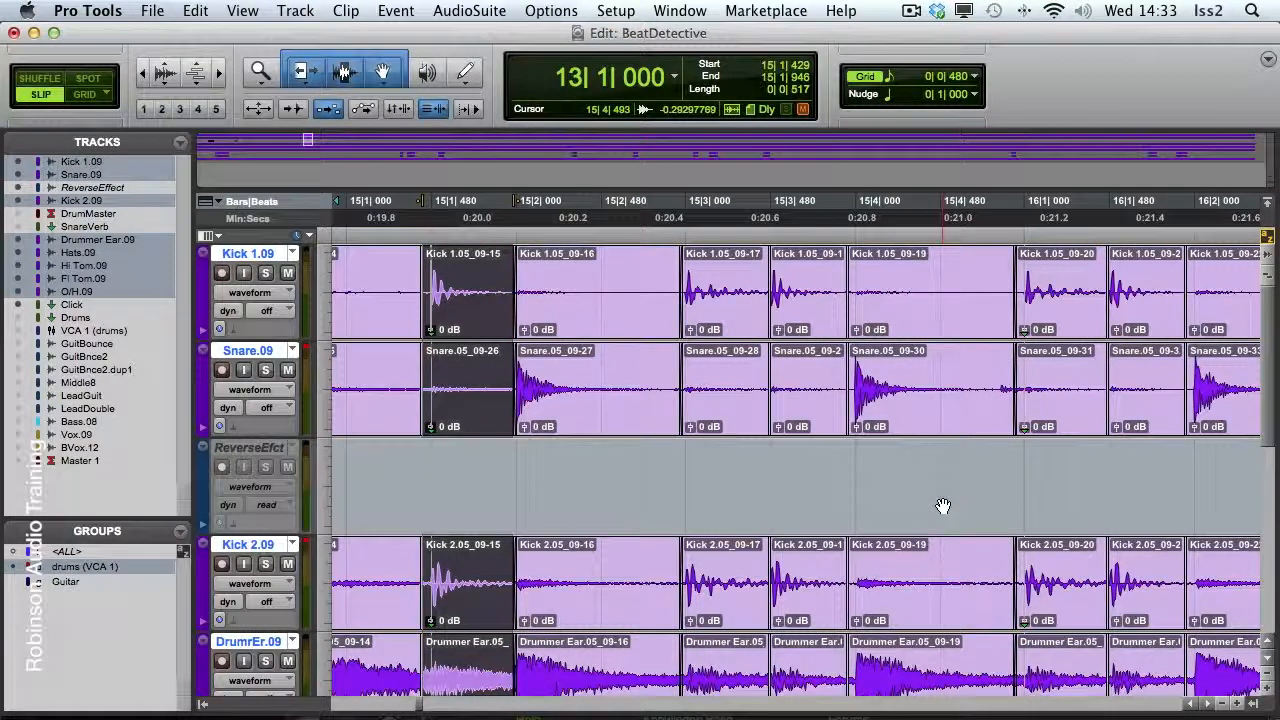
Recall zoom preset 1 and set the height of all tracks to small.
click(147, 115)
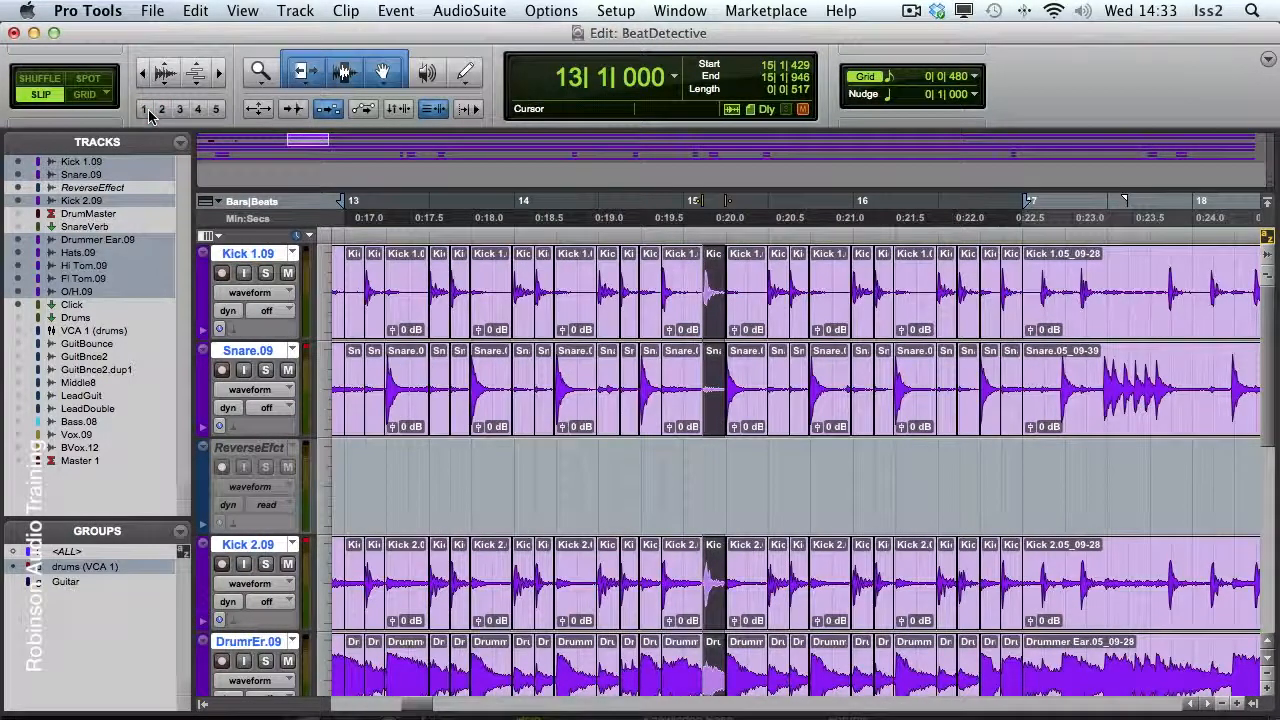
alt+click(324, 300)
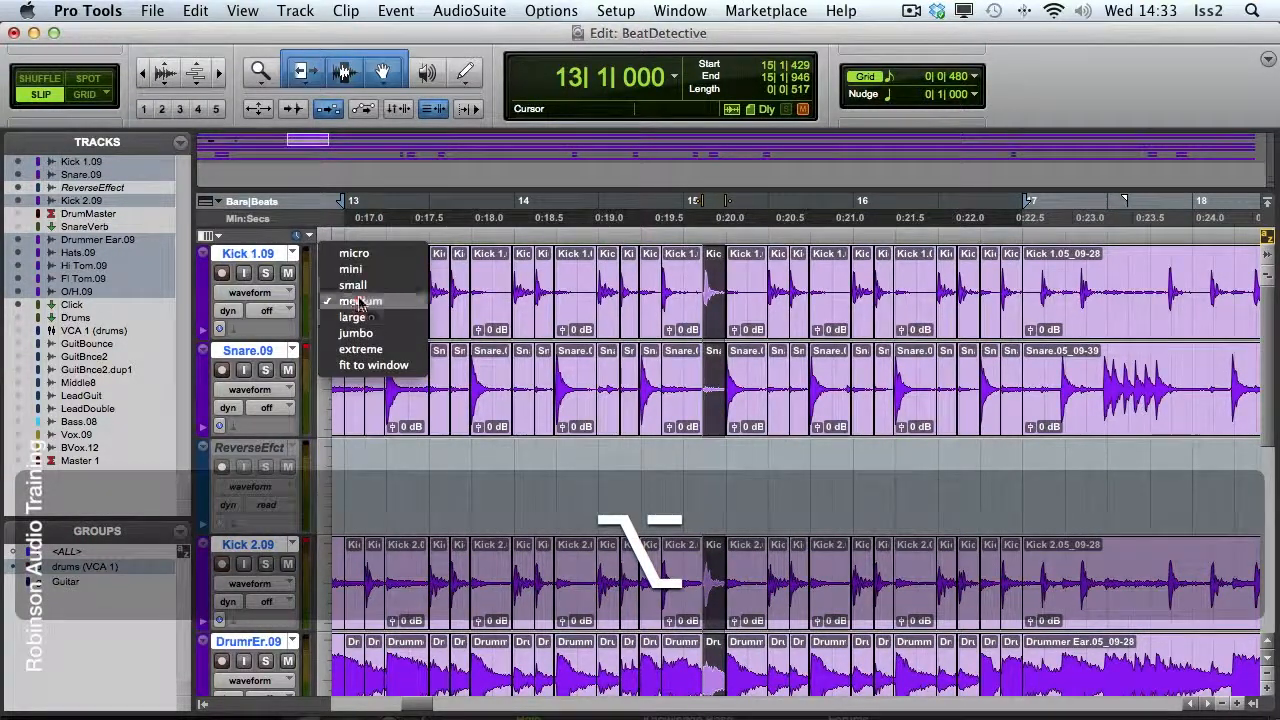
alt+click(353, 285)
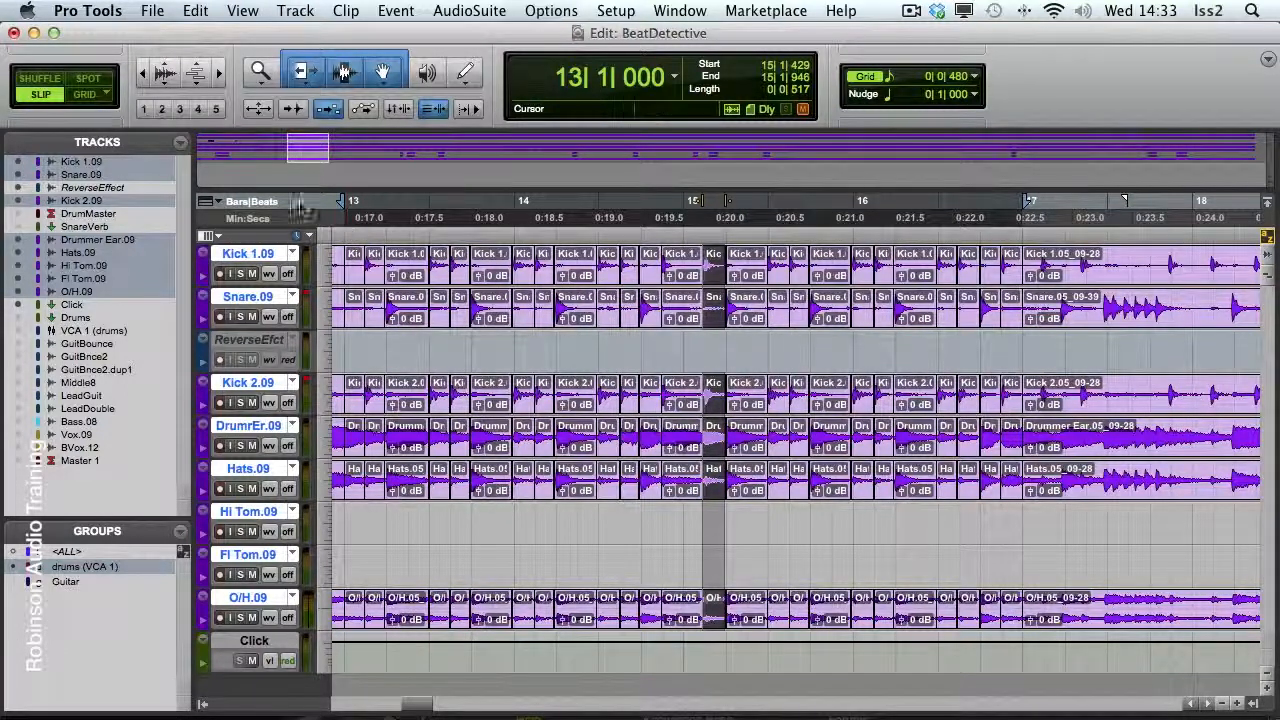
Switch to Grid mode, select bars 13 to 17 across the drum tracks and group the selected clips.
click(87, 95)
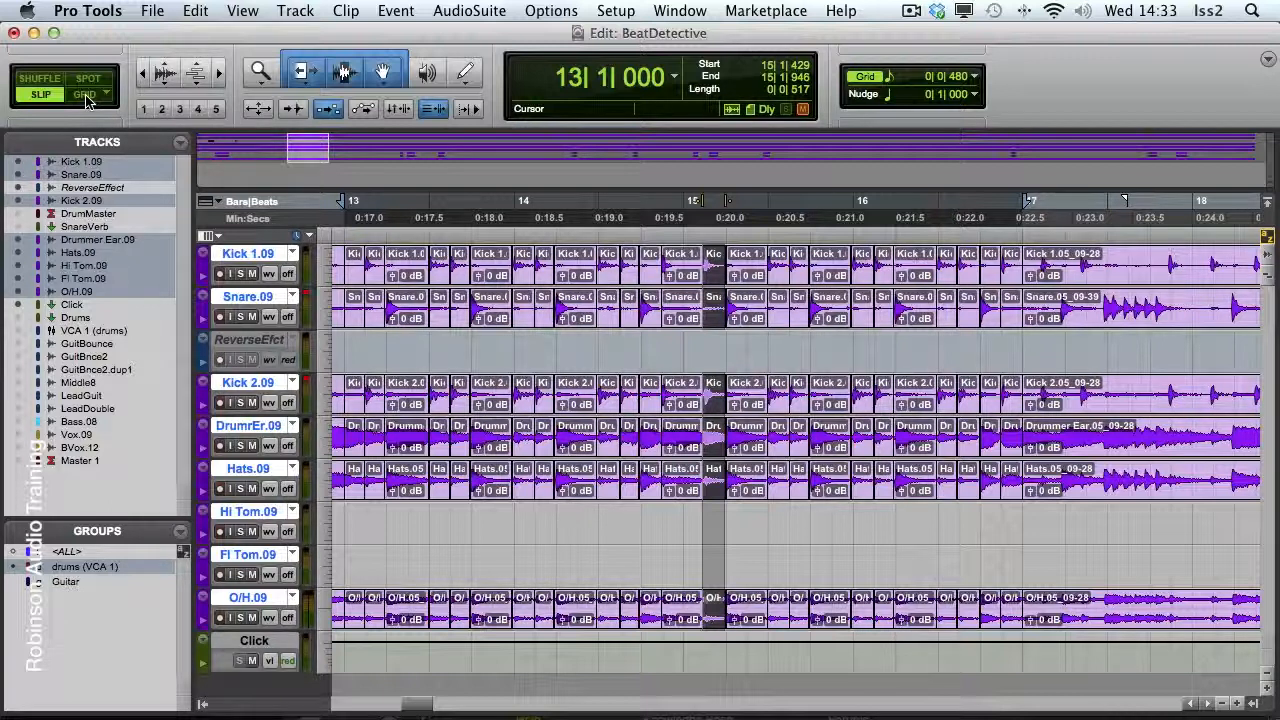
click(87, 95)
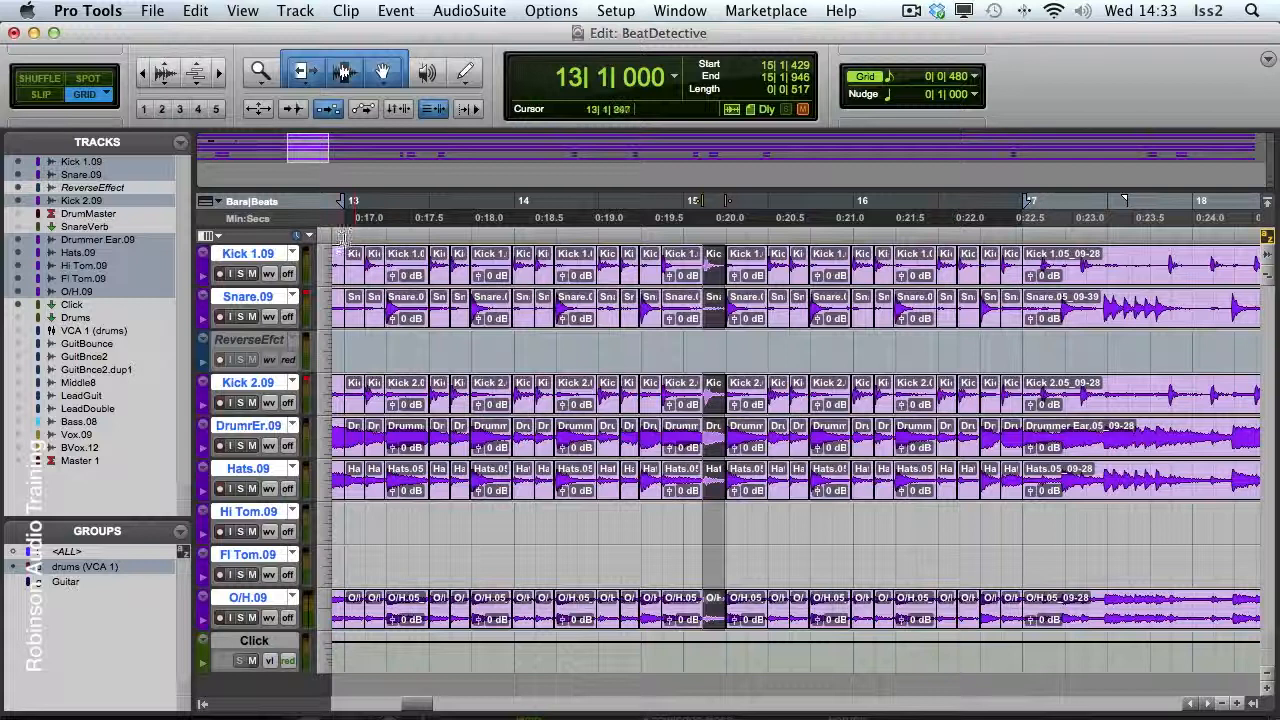
drag(343, 237, 1030, 470)
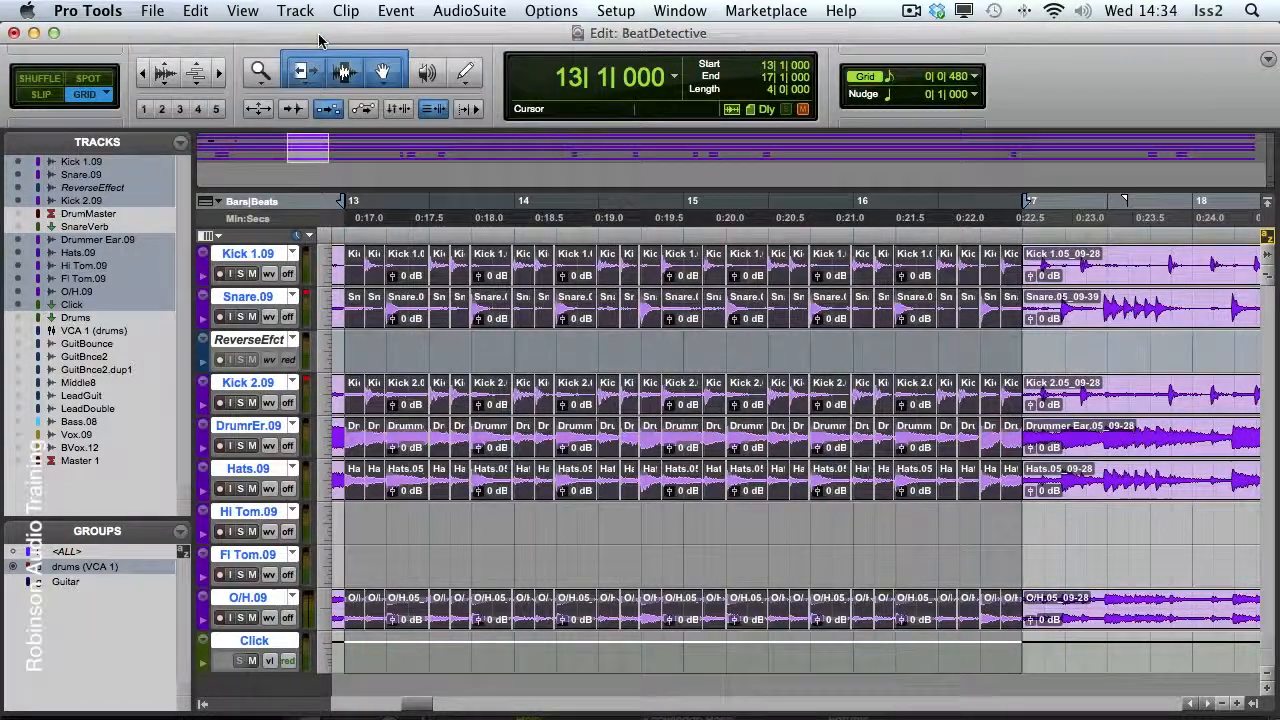
click(345, 11)
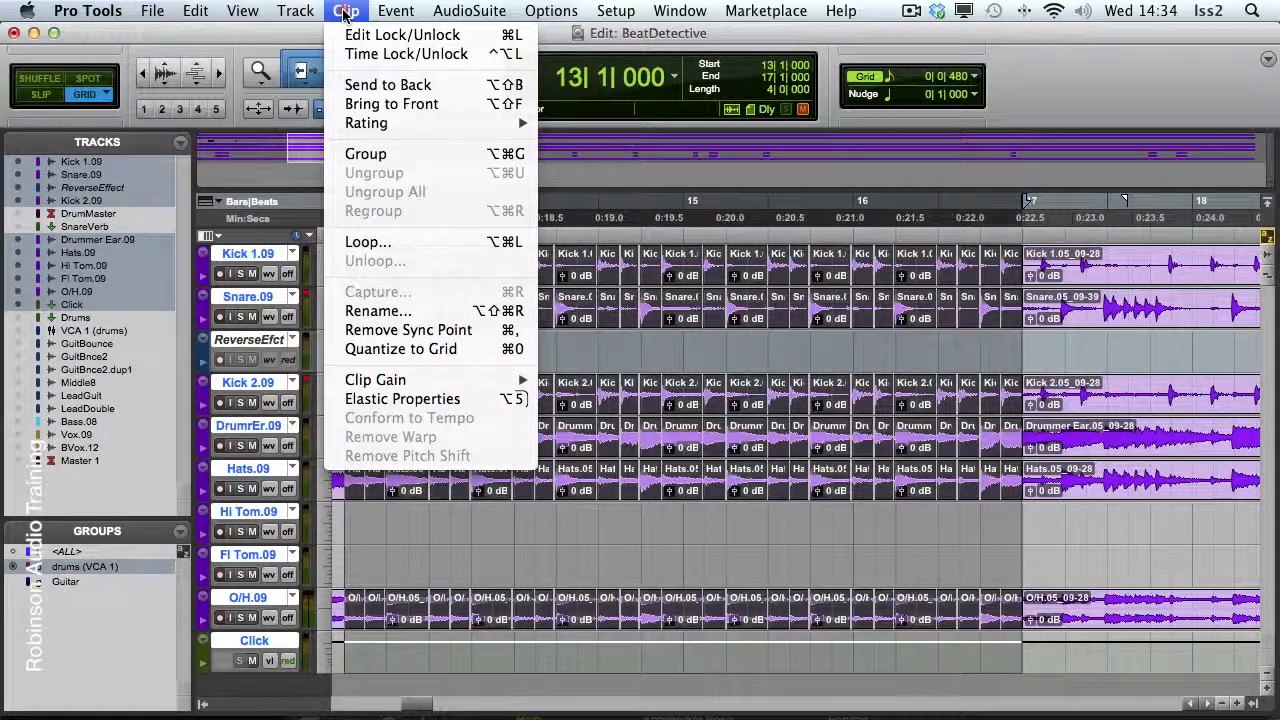
click(364, 156)
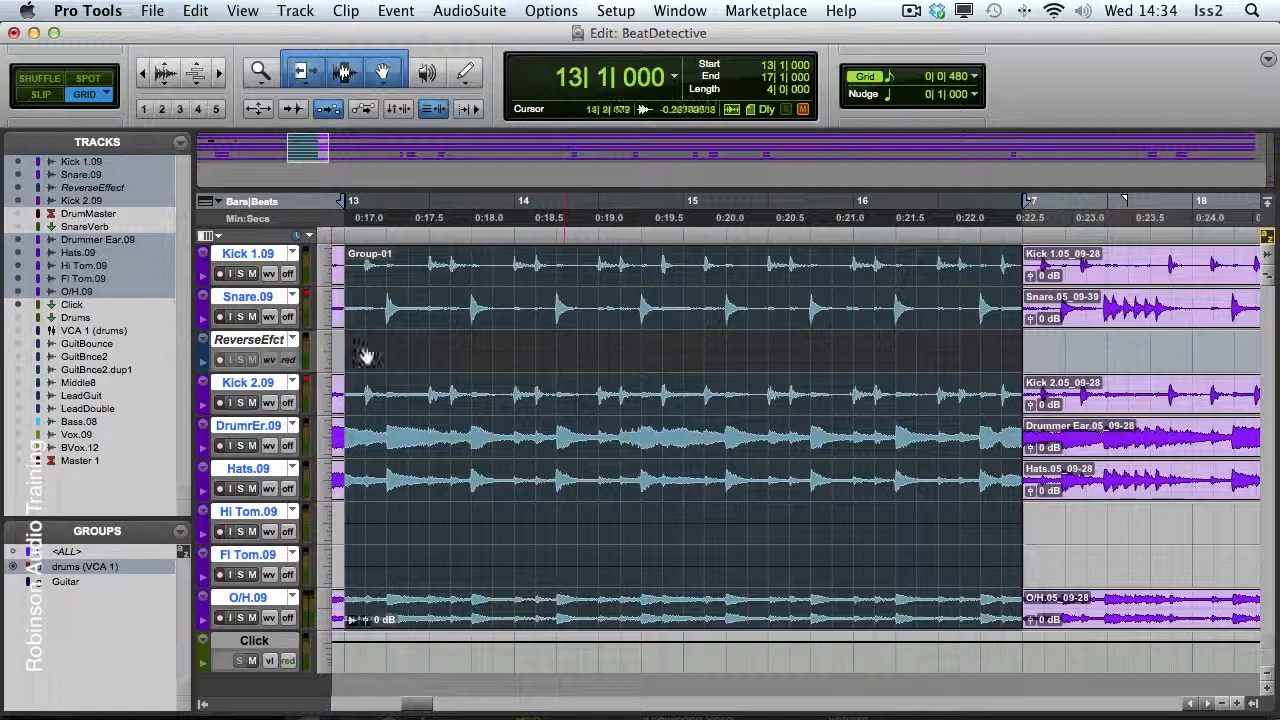
Ungroup the drum clip group in bars 13 to 17 and undo the ungrouping.
click(345, 10)
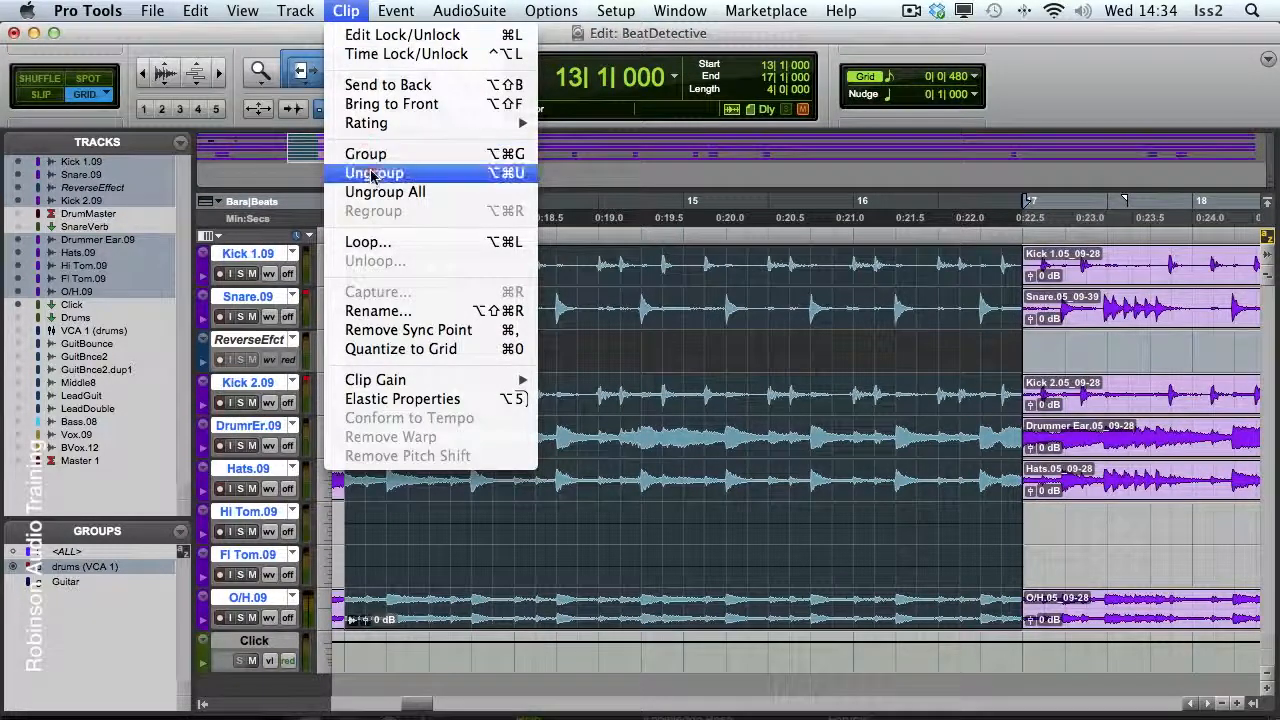
click(331, 10)
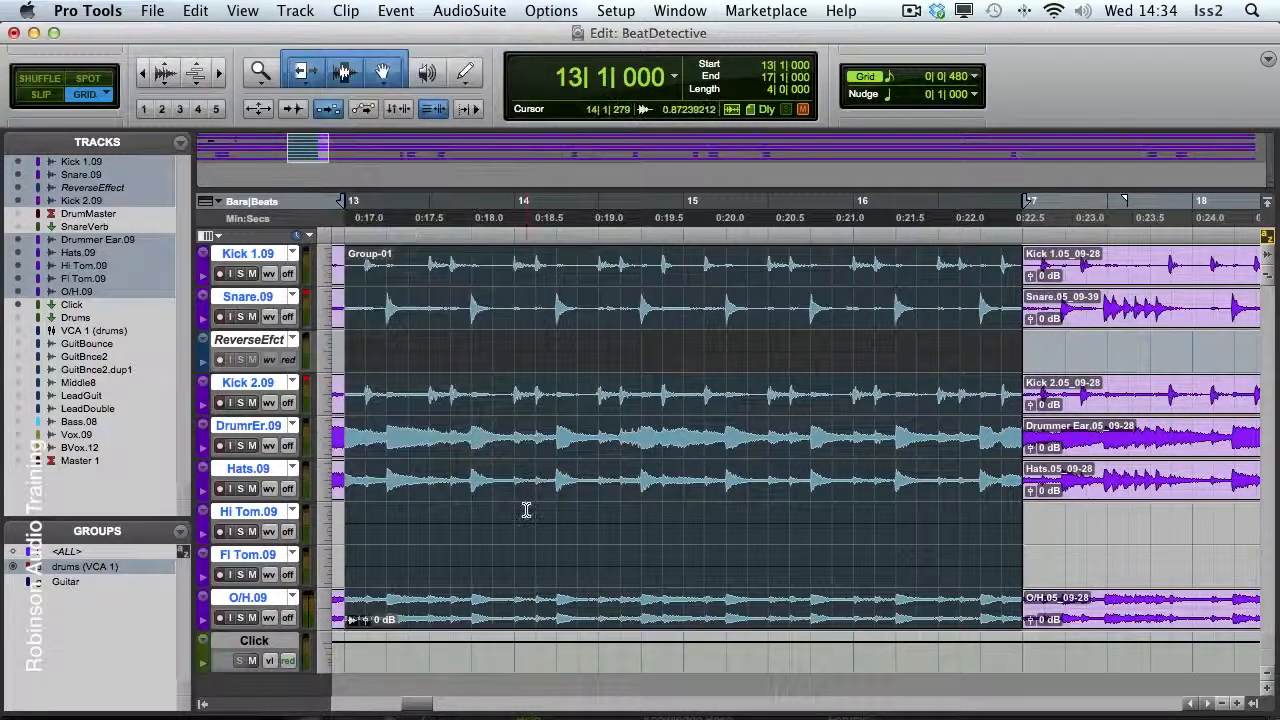
right_click(521, 575)
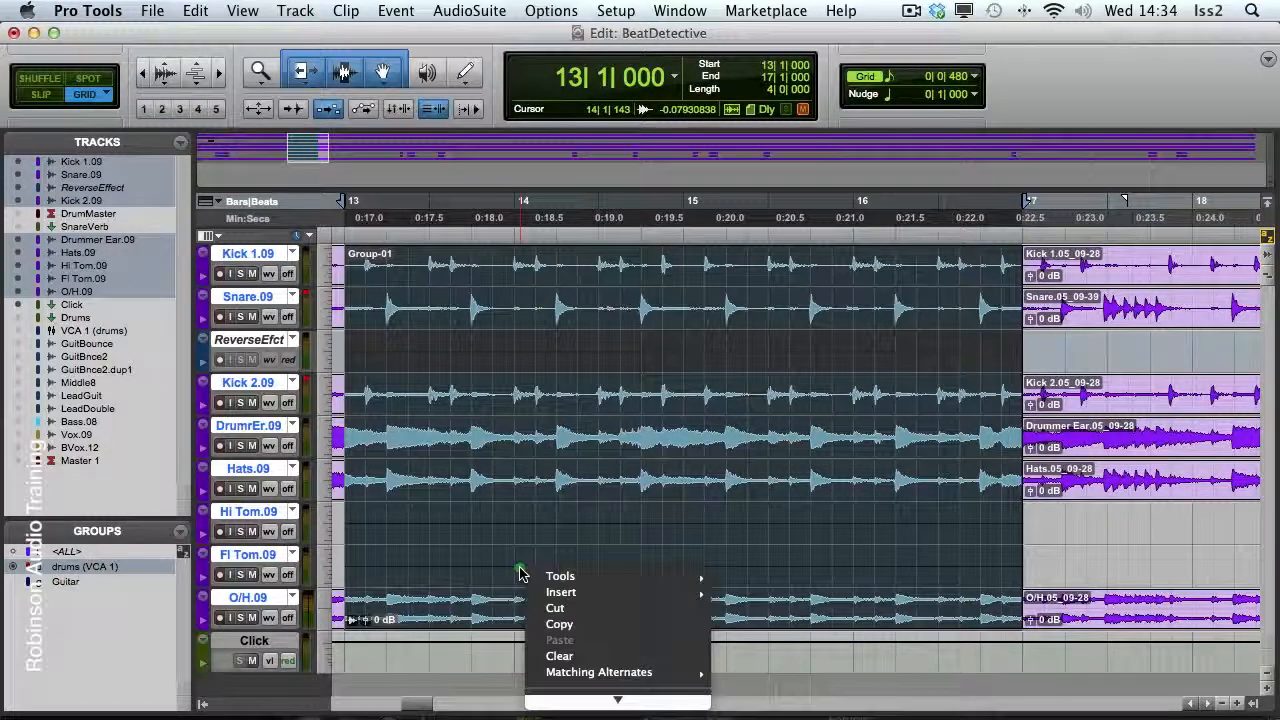
mouse_move(588, 692)
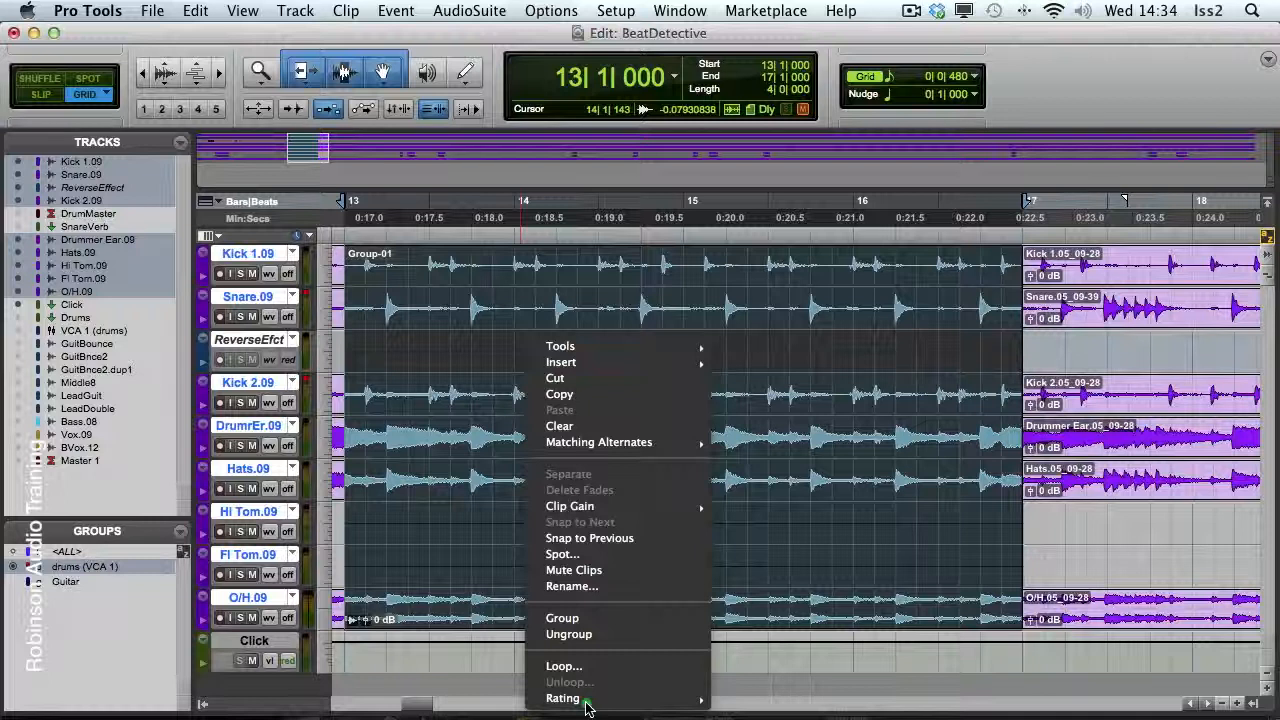
click(589, 632)
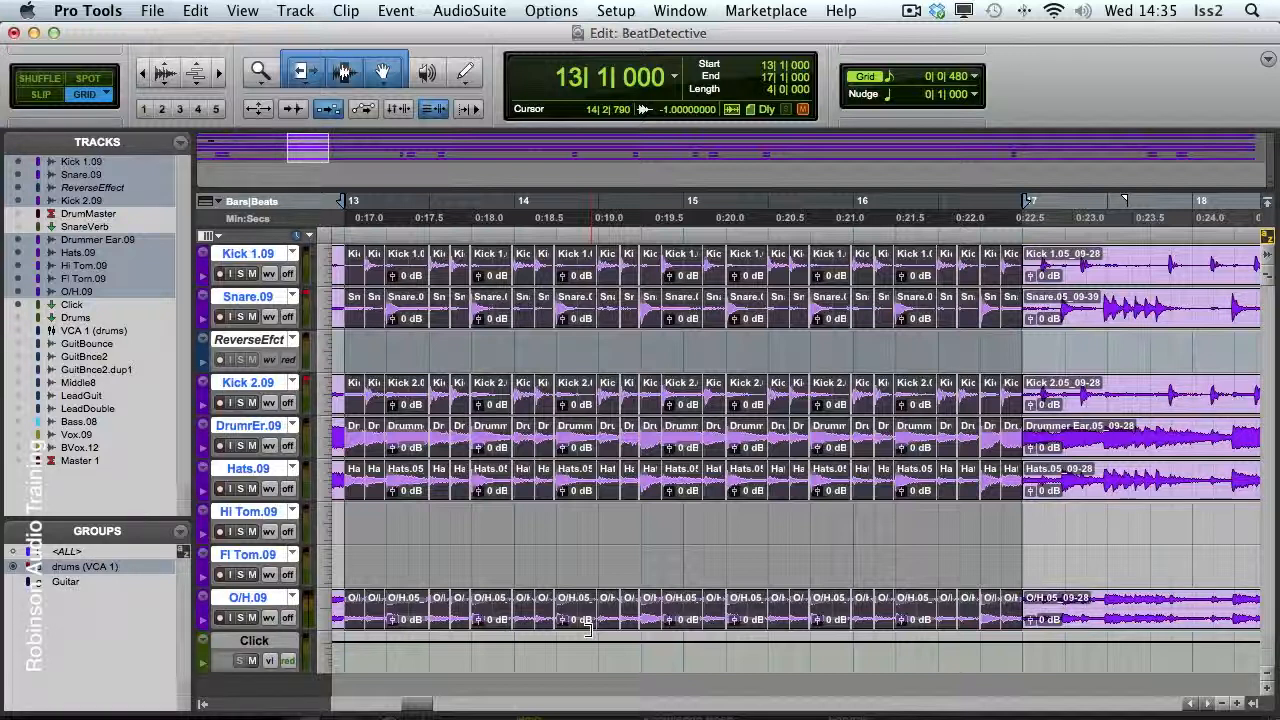
key(super+z)
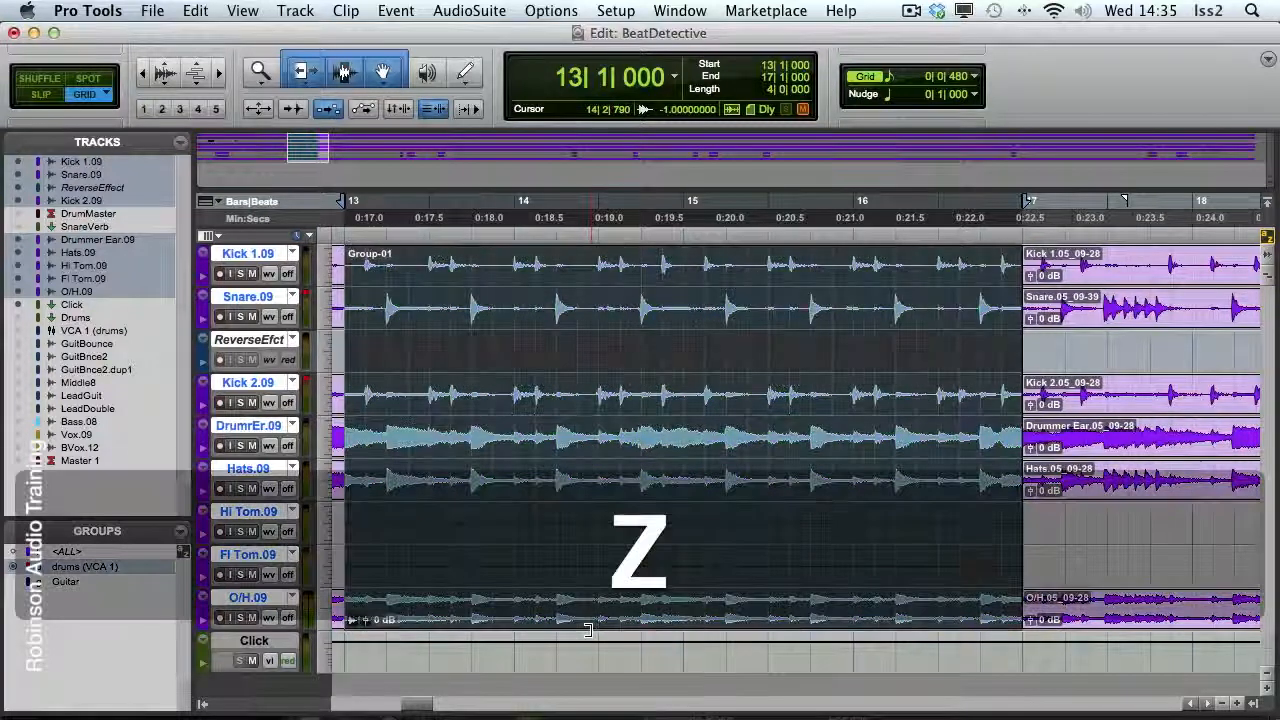